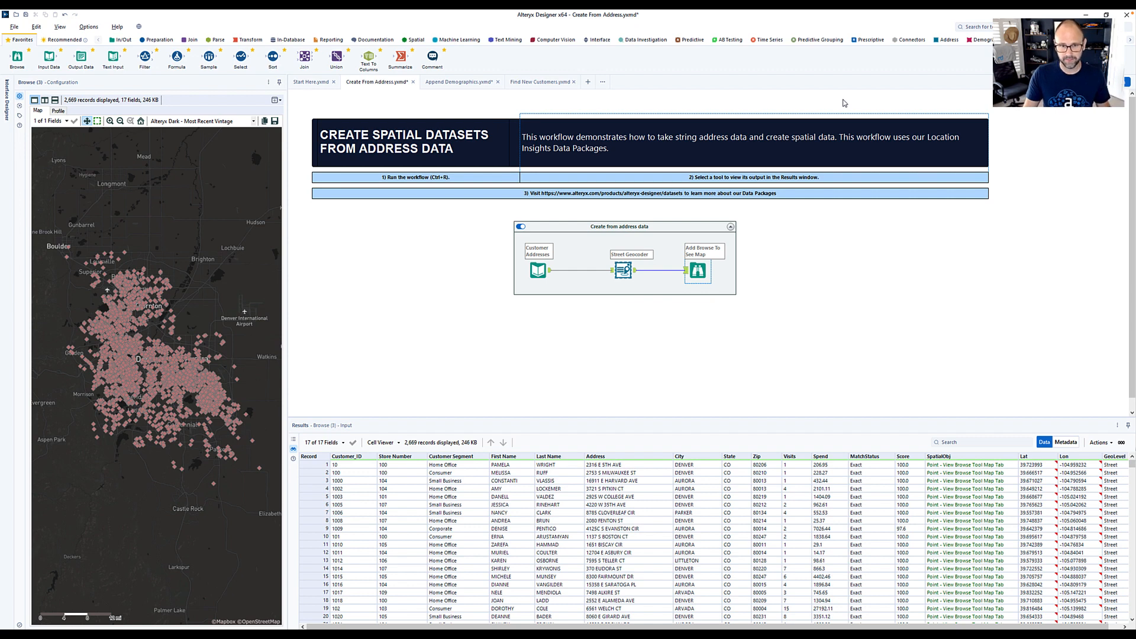
# - In the Append Demographics workflow, set the Allocate Append dataset to Experian US - Most Recent Vintage
pyautogui.click(980, 41)
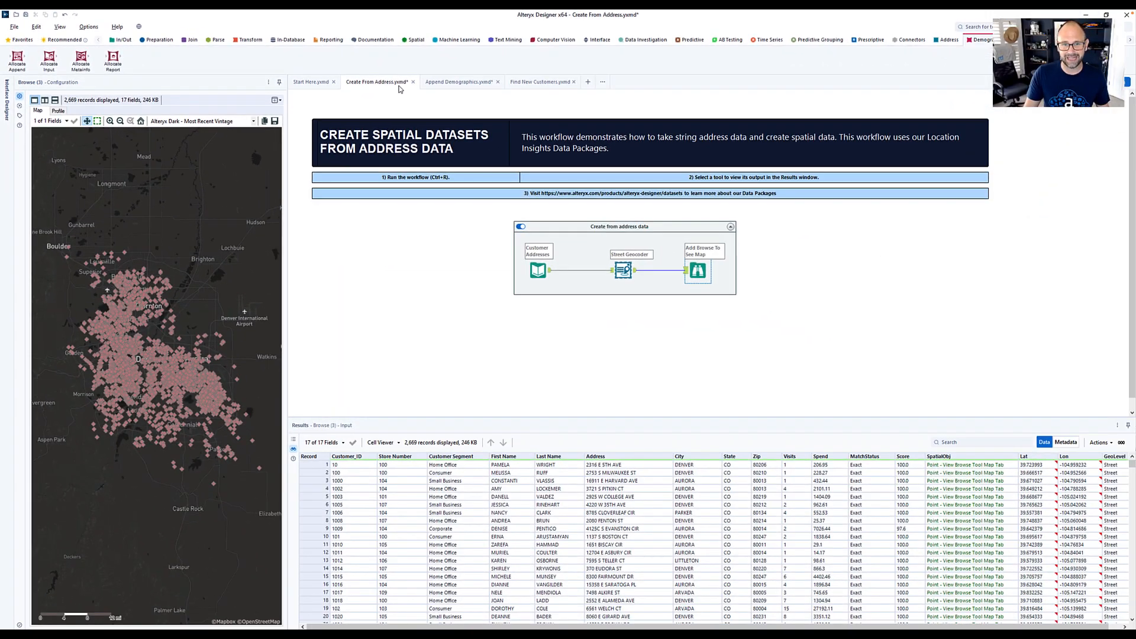
pyautogui.click(785, 133)
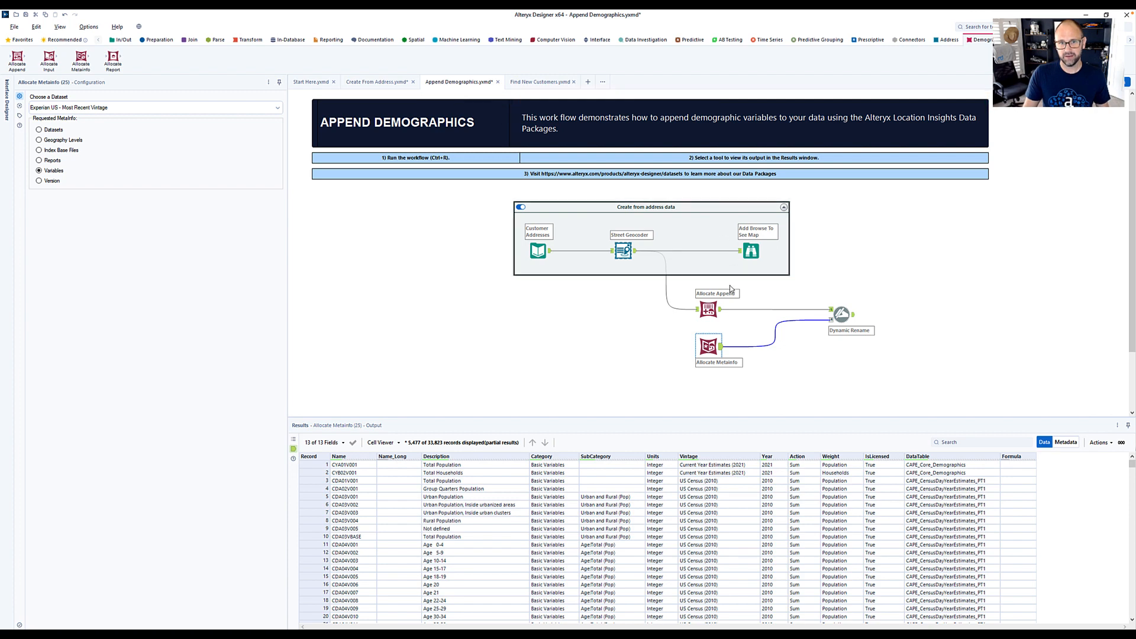
pyautogui.click(708, 308)
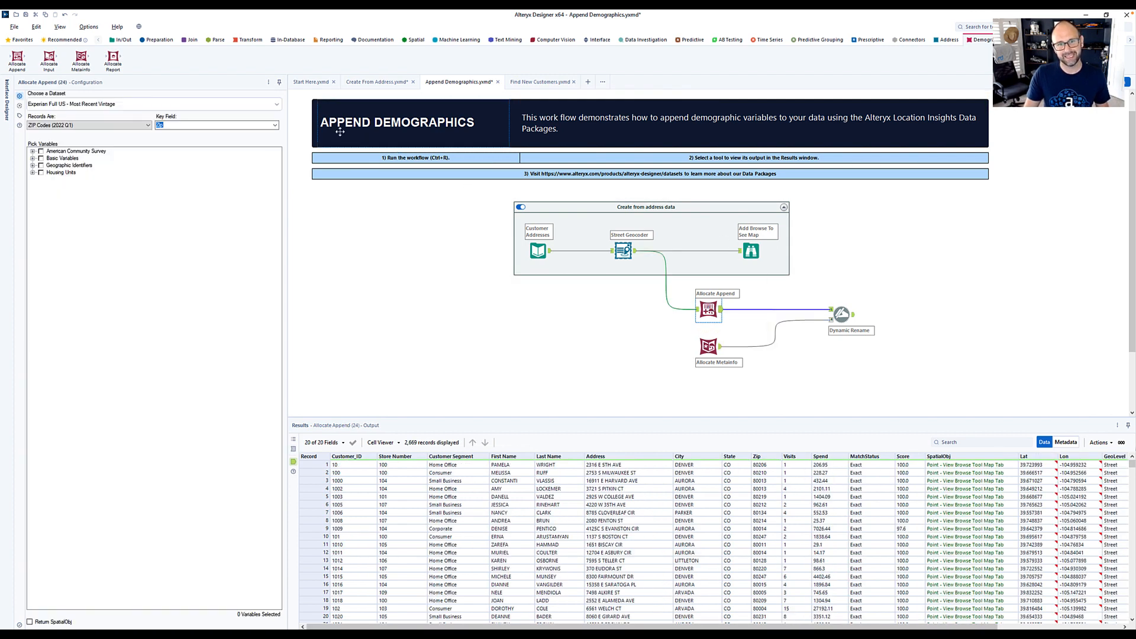
pyautogui.click(95, 104)
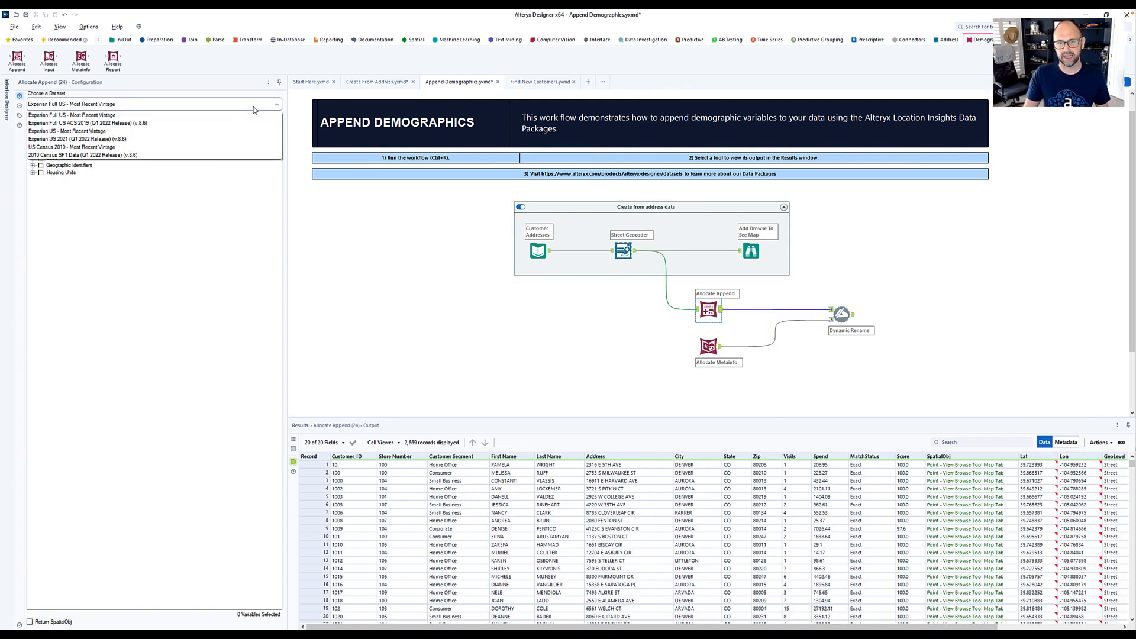
pyautogui.click(88, 131)
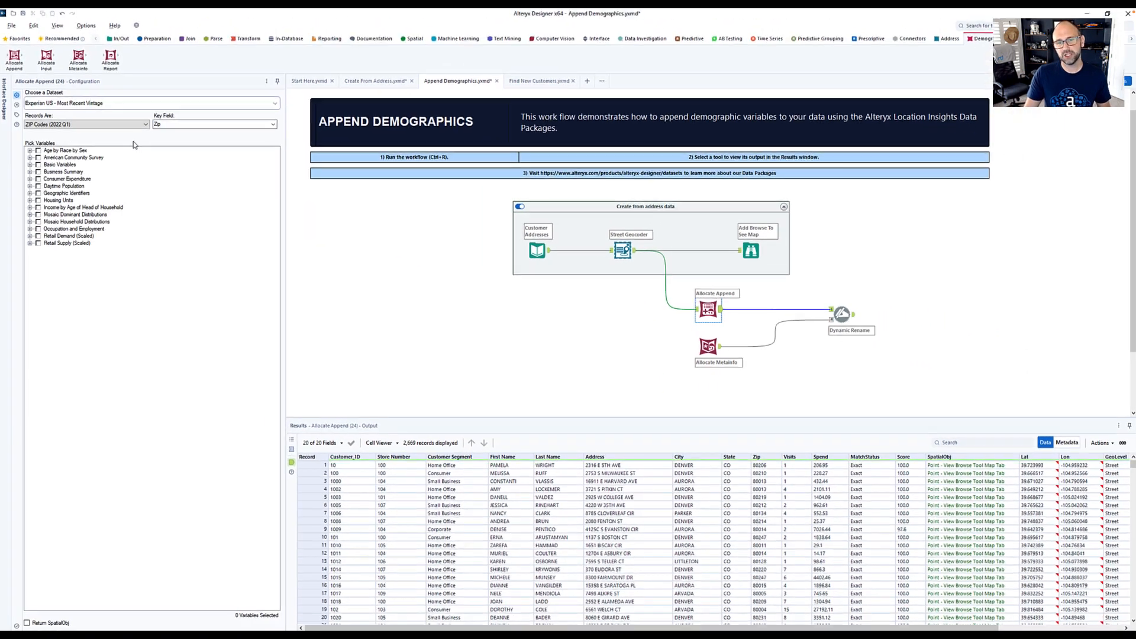
# - Match Allocate Append records by ZIP Codes (2022 Q1), using Zip as the key field
pyautogui.click(150, 126)
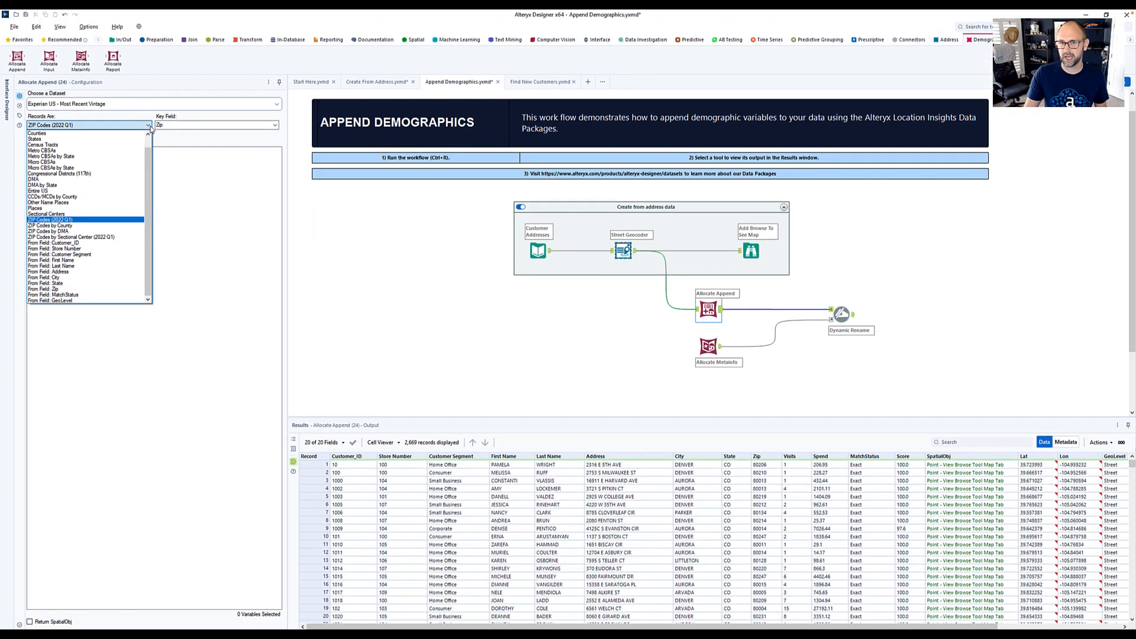
pyautogui.click(77, 219)
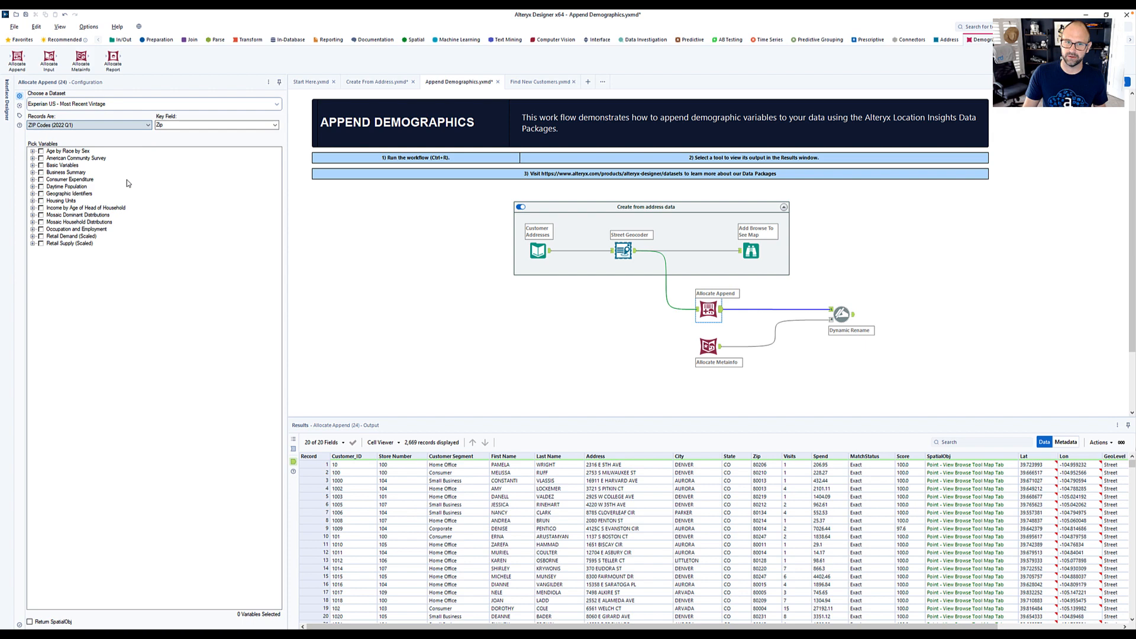
pyautogui.doubleClick(180, 125)
pyautogui.click(275, 126)
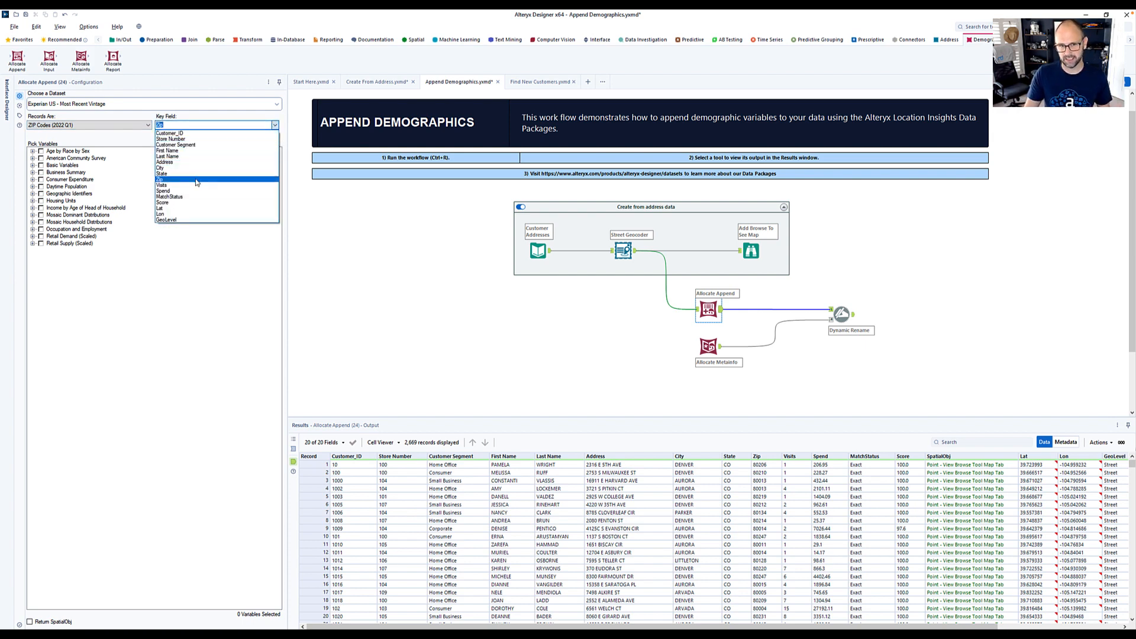
pyautogui.click(196, 179)
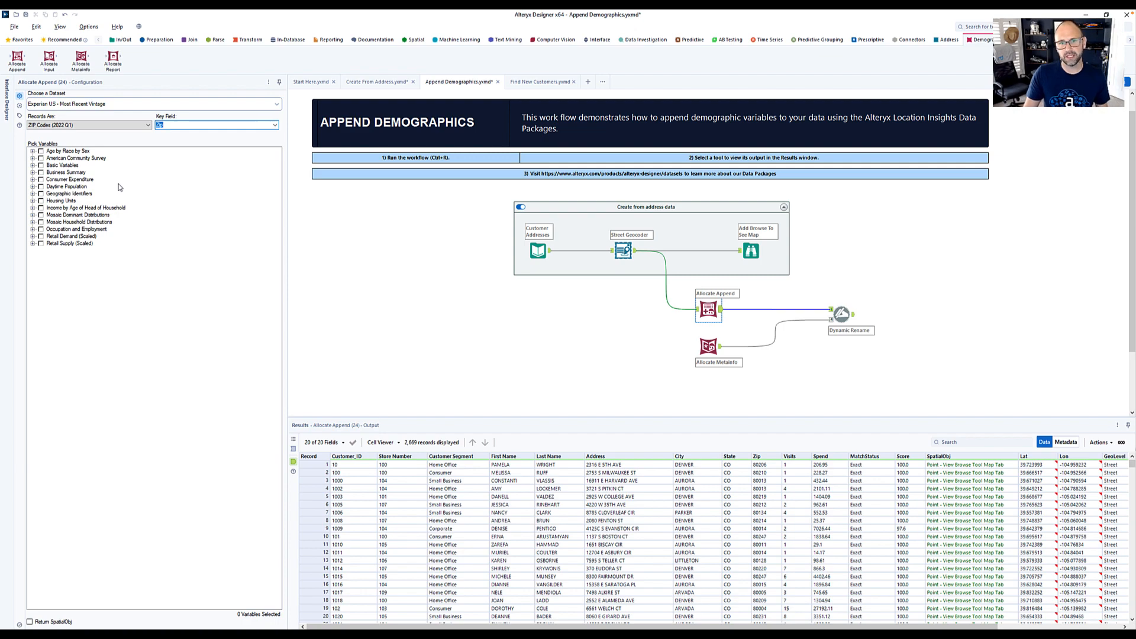
# - Include the Median Age, Total variable from the total-population age group of the Basic Variables' Current Year Estimates (2021)
pyautogui.click(33, 166)
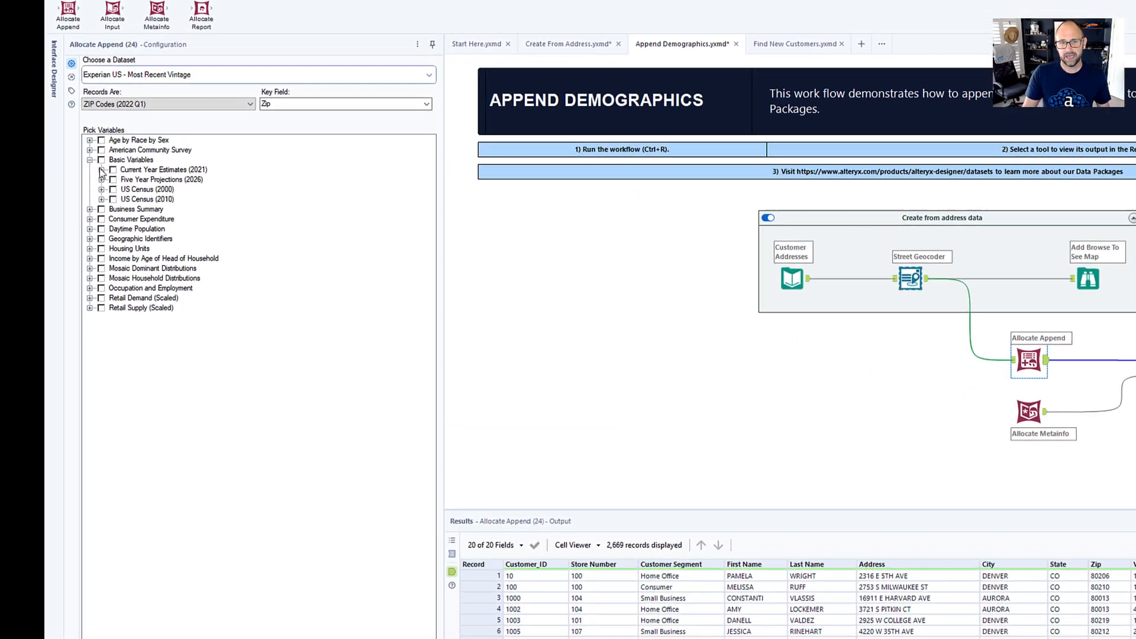
pyautogui.click(134, 169)
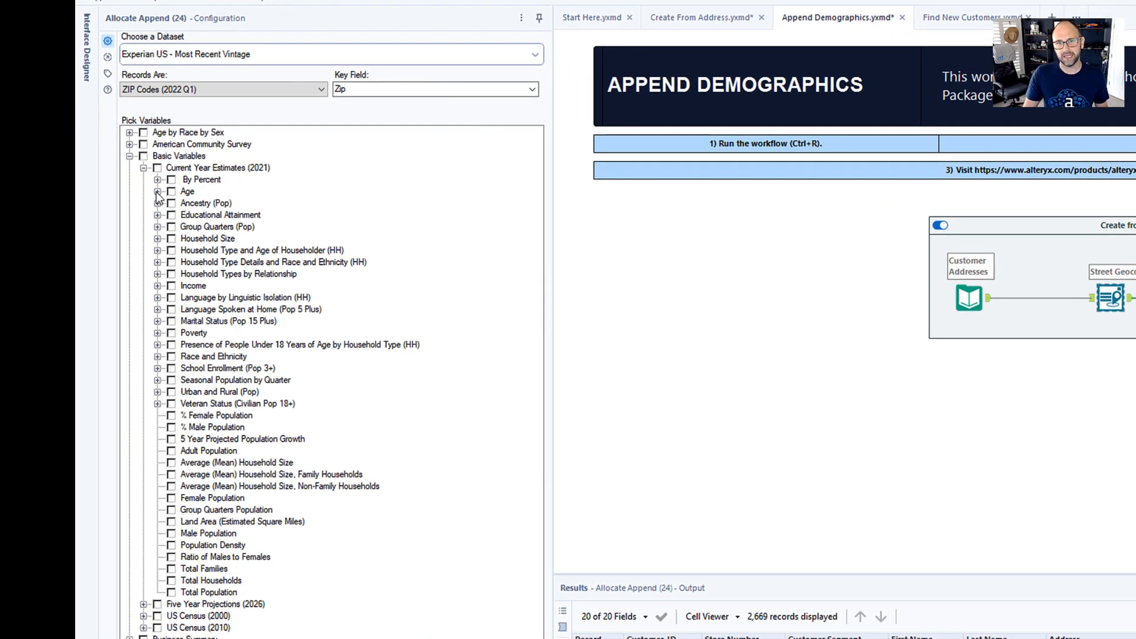
pyautogui.click(147, 191)
pyautogui.click(171, 227)
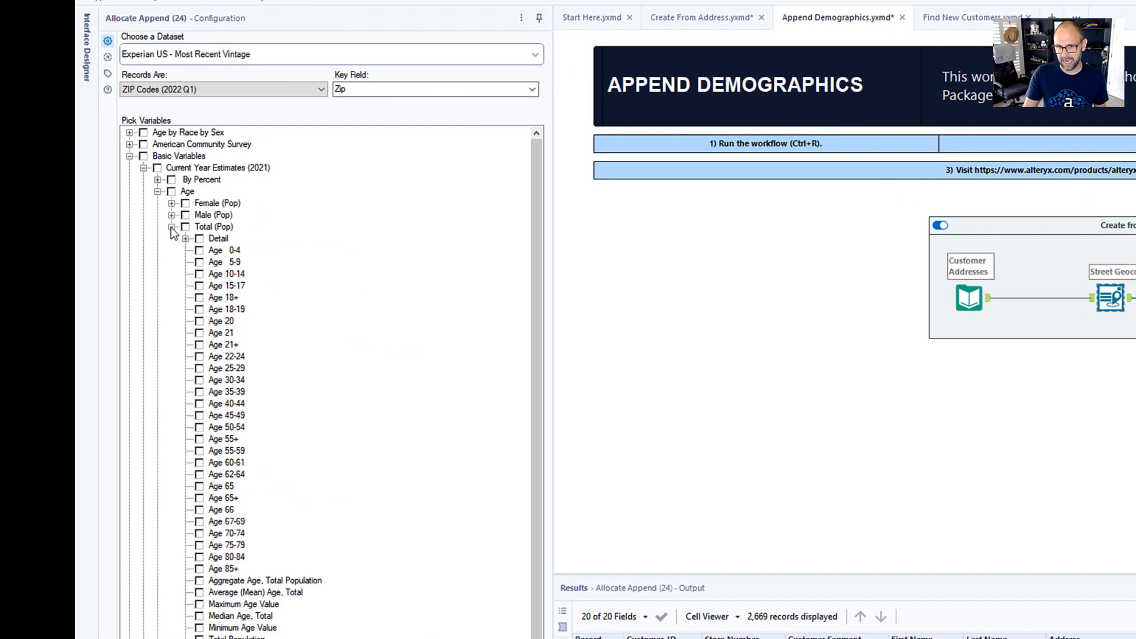
pyautogui.click(199, 616)
pyautogui.scroll(-1, 138, 161)
pyautogui.click(157, 169)
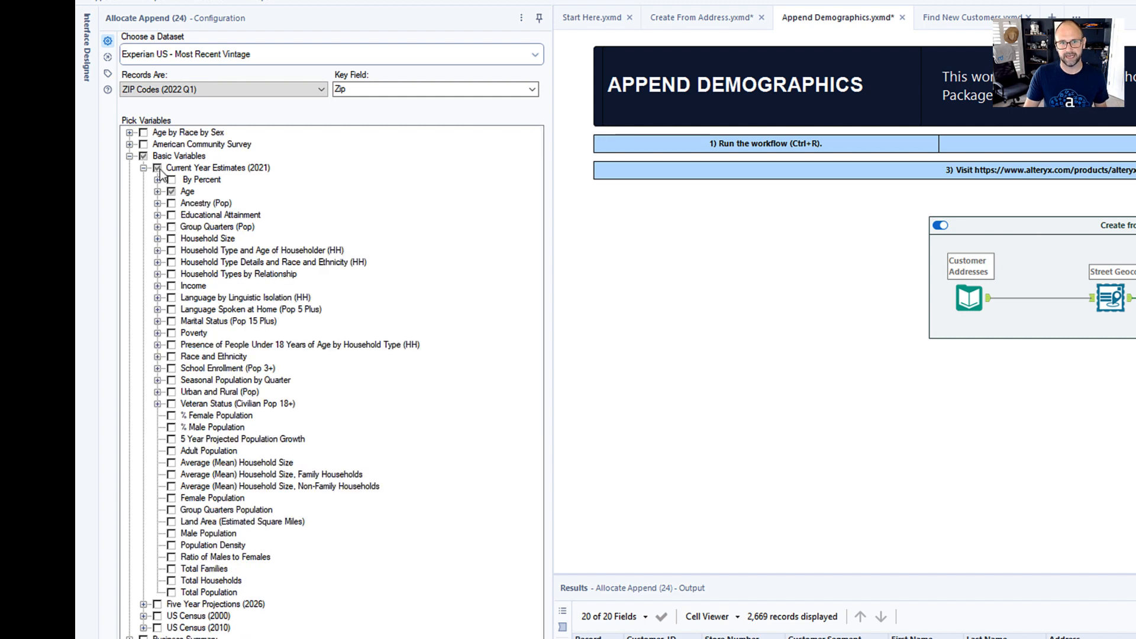
# - Include the Median Household Income variable from the Household income group of the Current Year Estimates (2021)
pyautogui.click(157, 286)
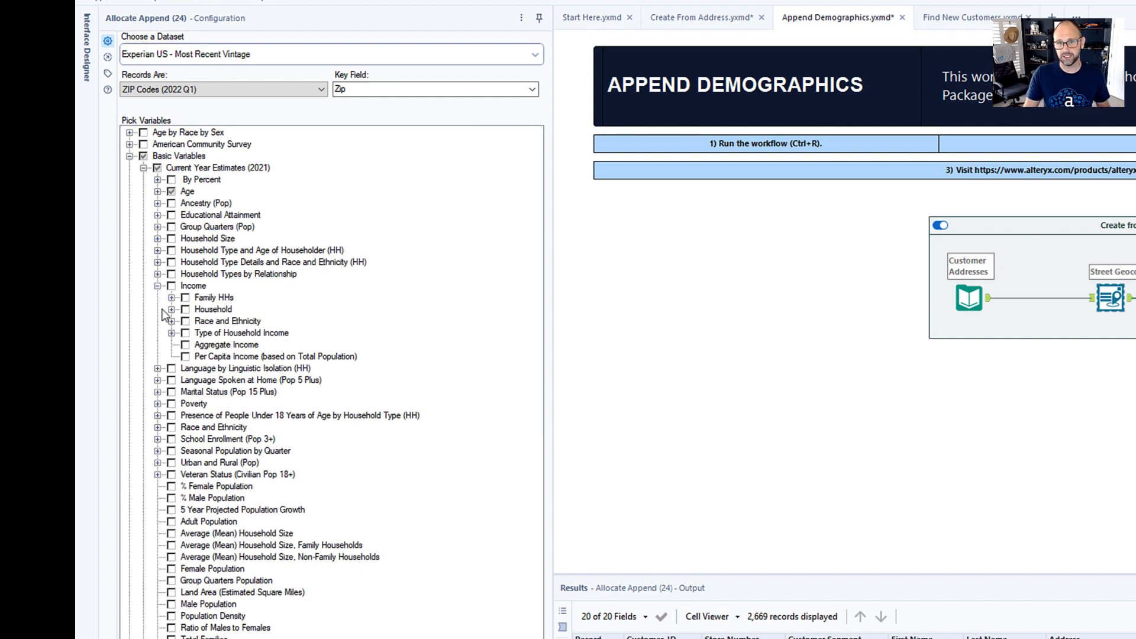
pyautogui.click(171, 309)
pyautogui.click(200, 568)
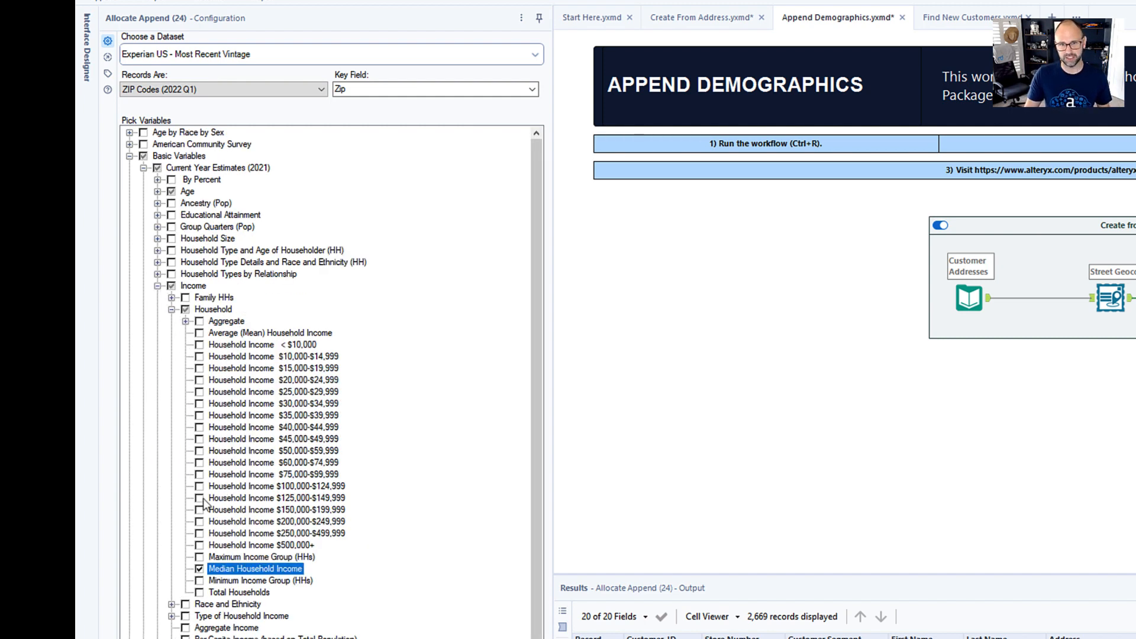
pyautogui.click(129, 156)
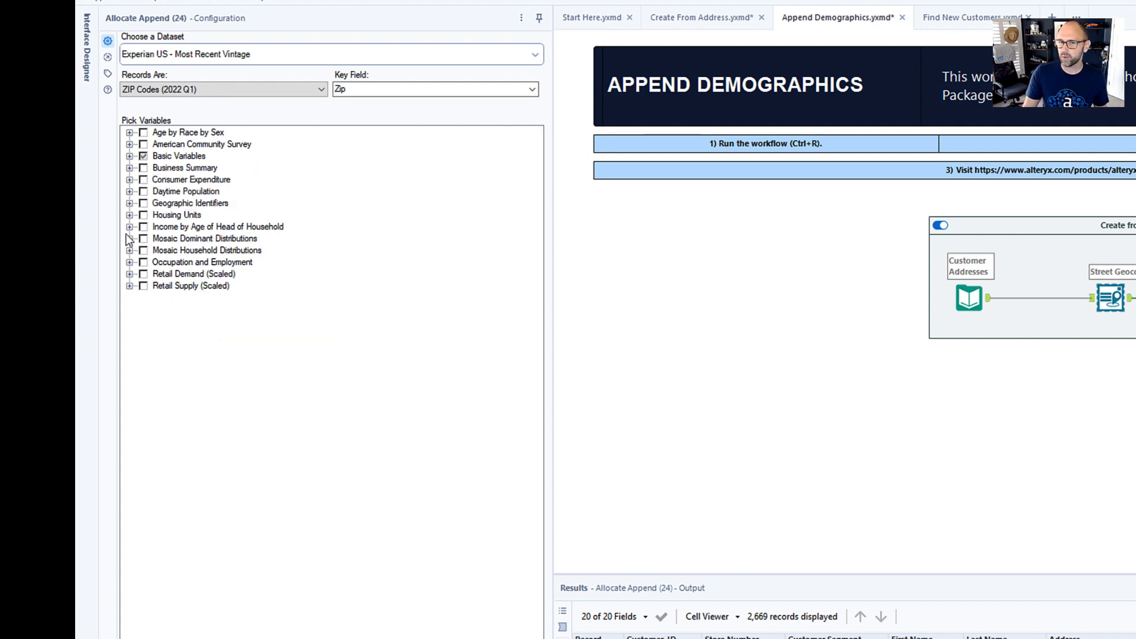
# - Include the Hardware, tools, and plumbing and electrical supplies variable from Retail Demand (Scaled), Current Year Estimates (2021), Demand By Merchandise Line
pyautogui.click(129, 275)
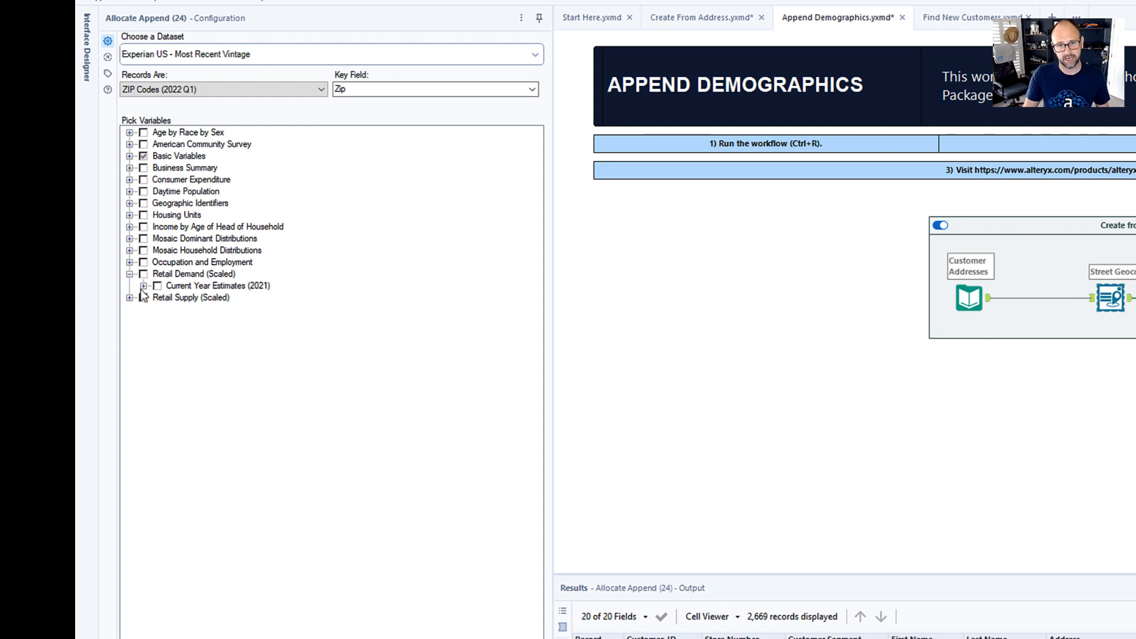
pyautogui.click(143, 285)
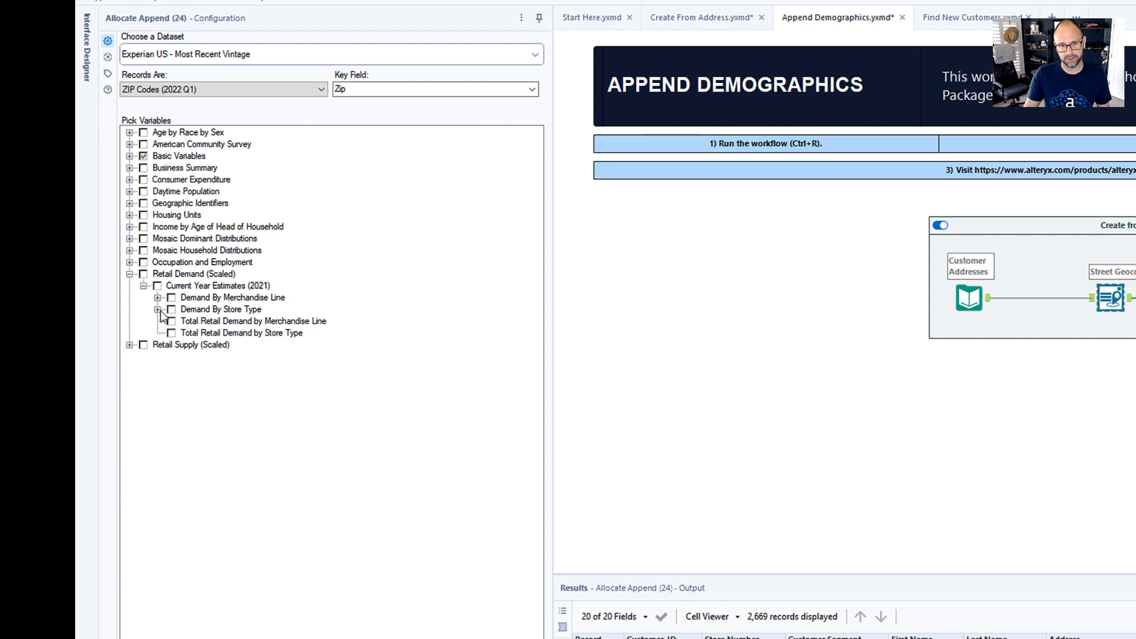
pyautogui.click(158, 310)
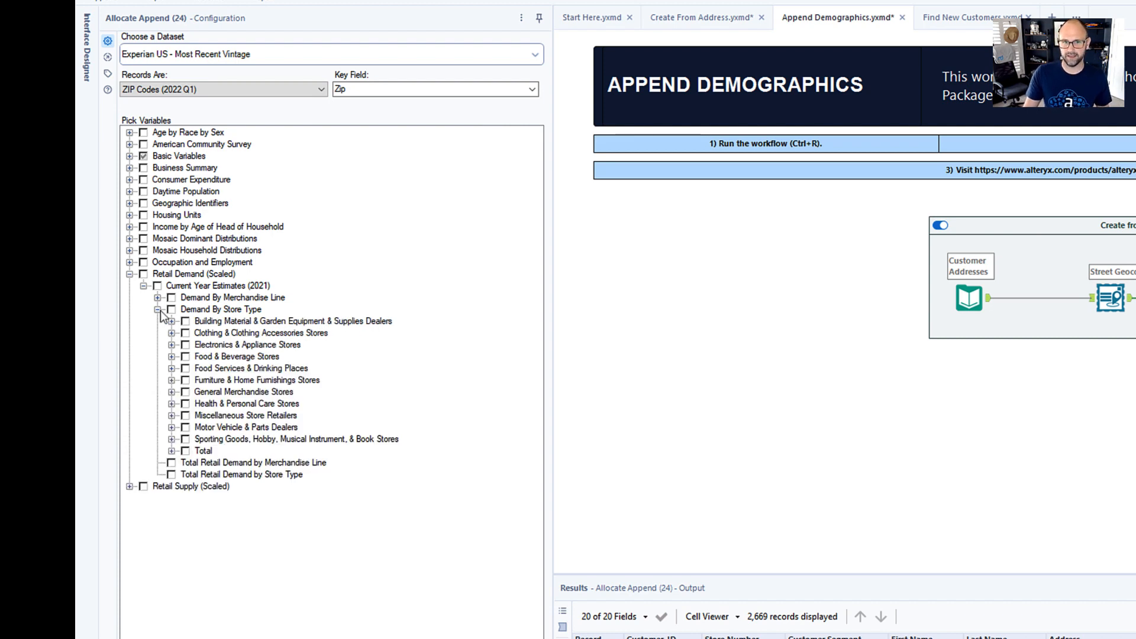
pyautogui.click(158, 310)
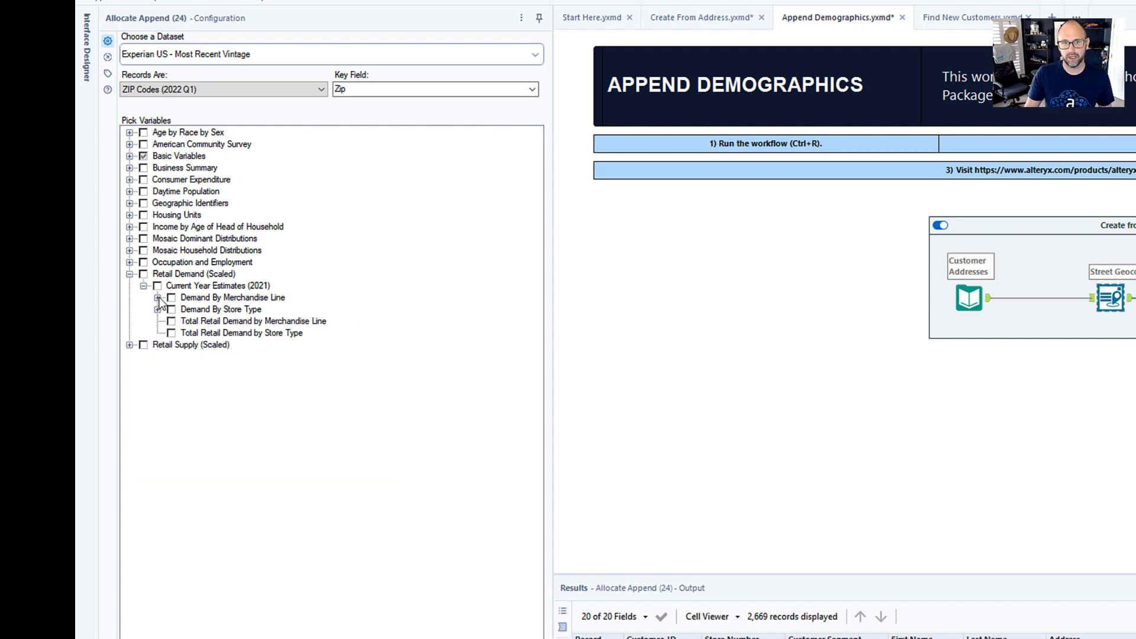
pyautogui.click(157, 297)
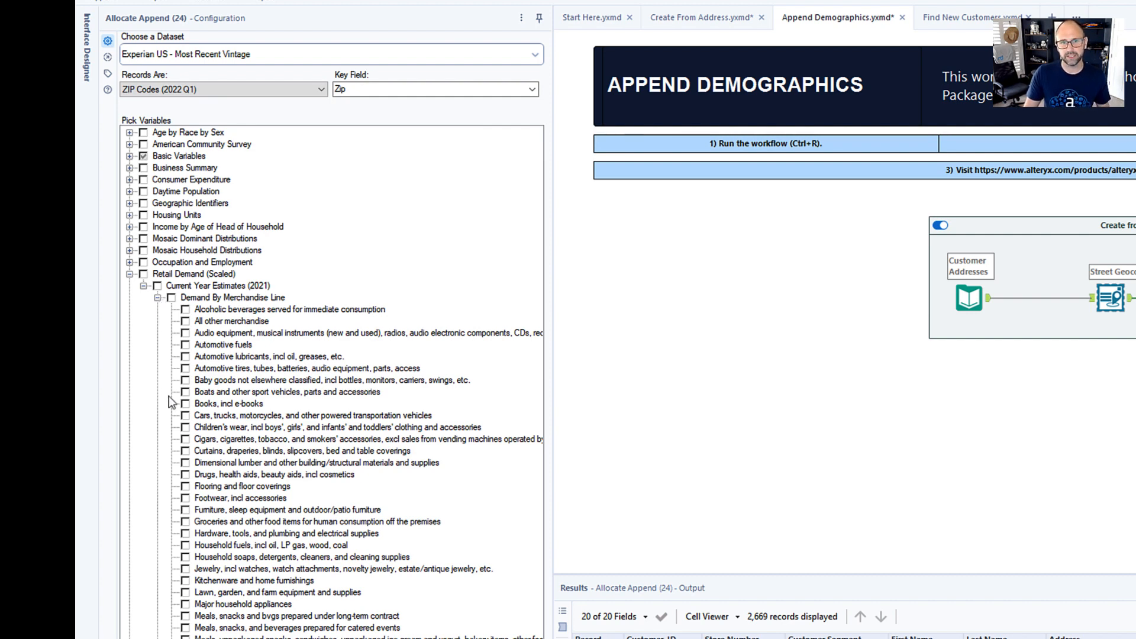
pyautogui.click(185, 534)
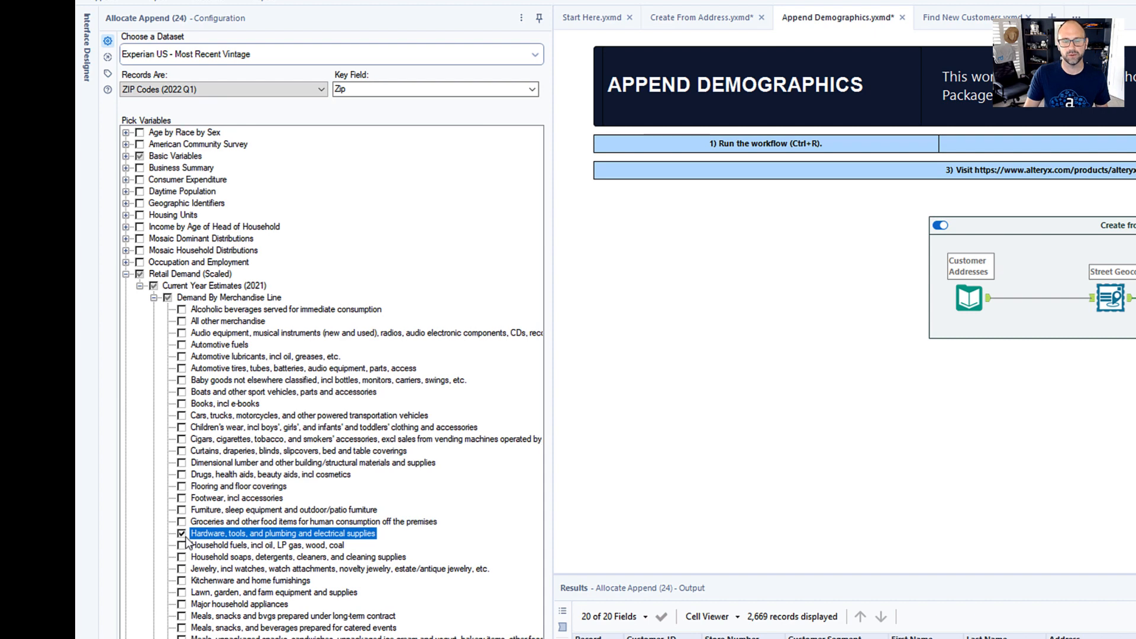
pyautogui.click(125, 275)
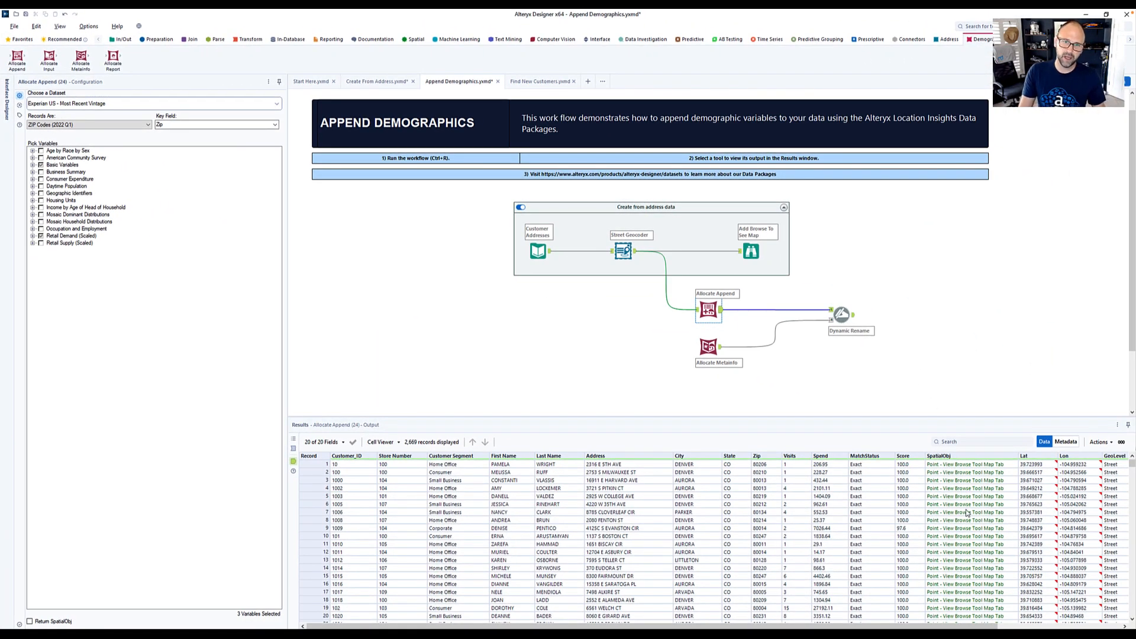
# - Review the appended fields in the Allocate Append output and the variable names and descriptions in the Allocate Metainfo output
pyautogui.hscroll(3, 968, 512)
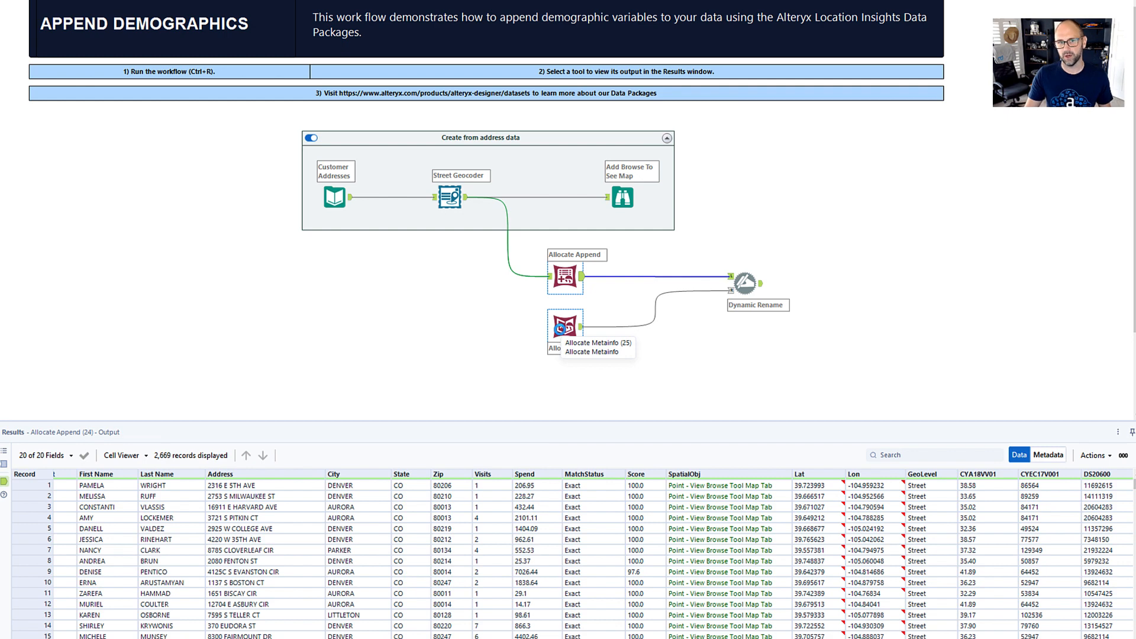
pyautogui.click(560, 329)
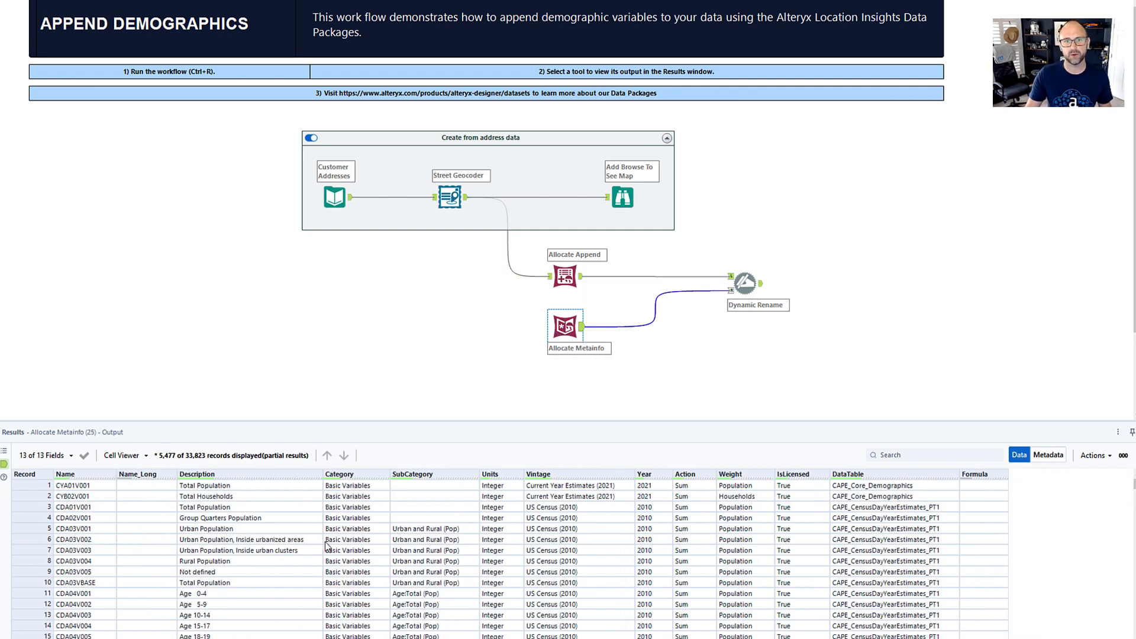
pyautogui.scroll(-3, 238, 499)
pyautogui.scroll(3, 85, 499)
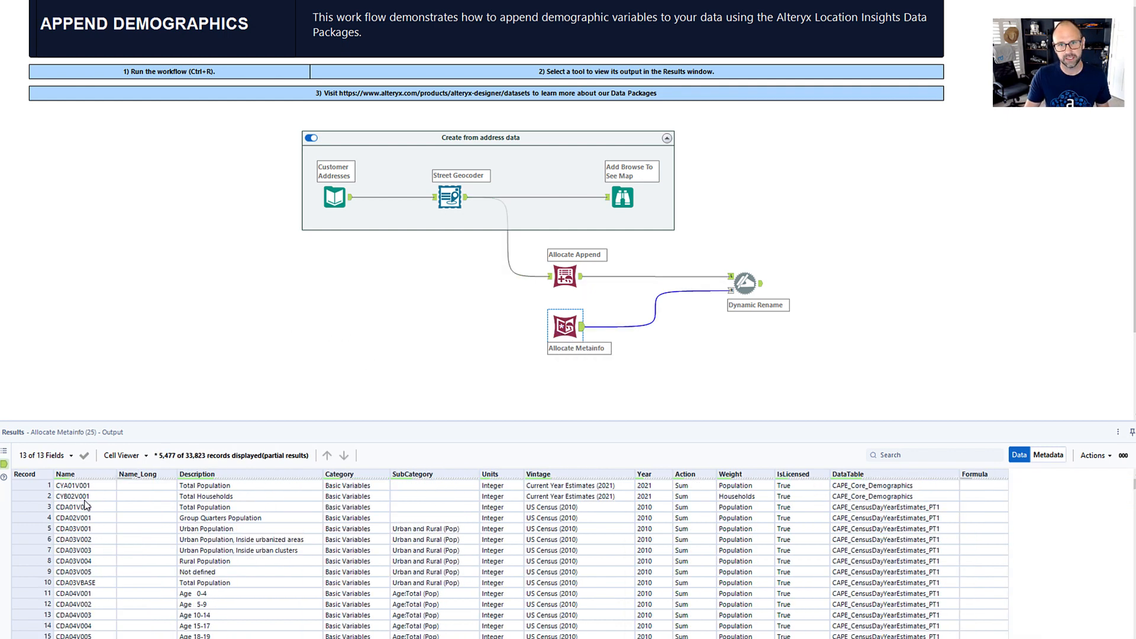
pyautogui.click(20, 486)
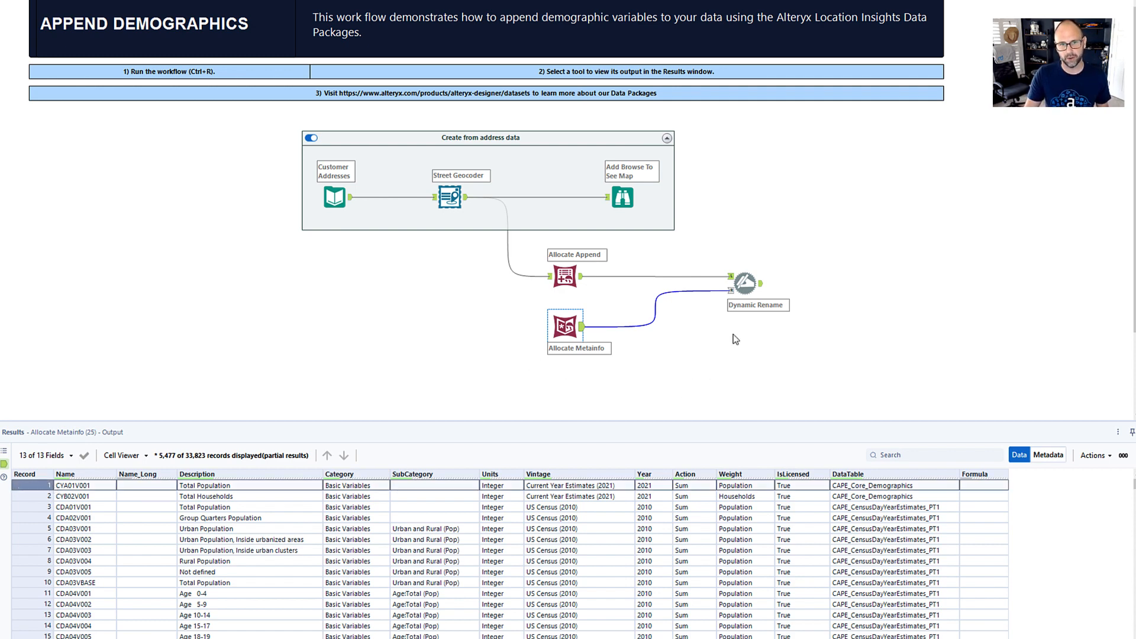
# - Configure Dynamic Rename to take field names from right input rows, mapping Name to Description, and check the renamed demographic columns
pyautogui.click(745, 284)
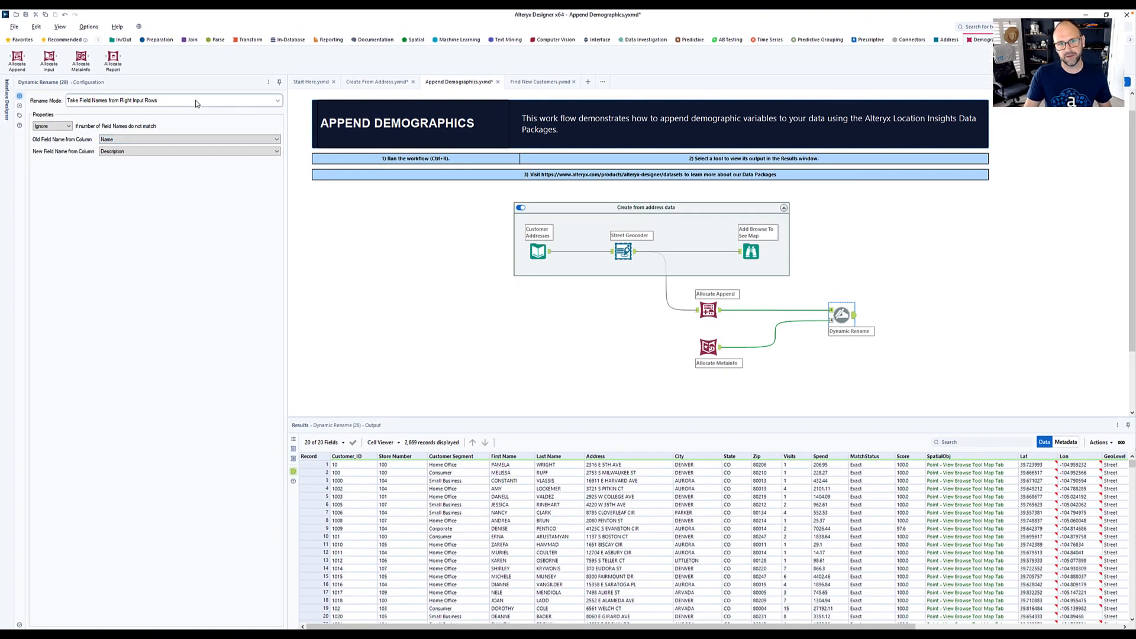
pyautogui.click(178, 100)
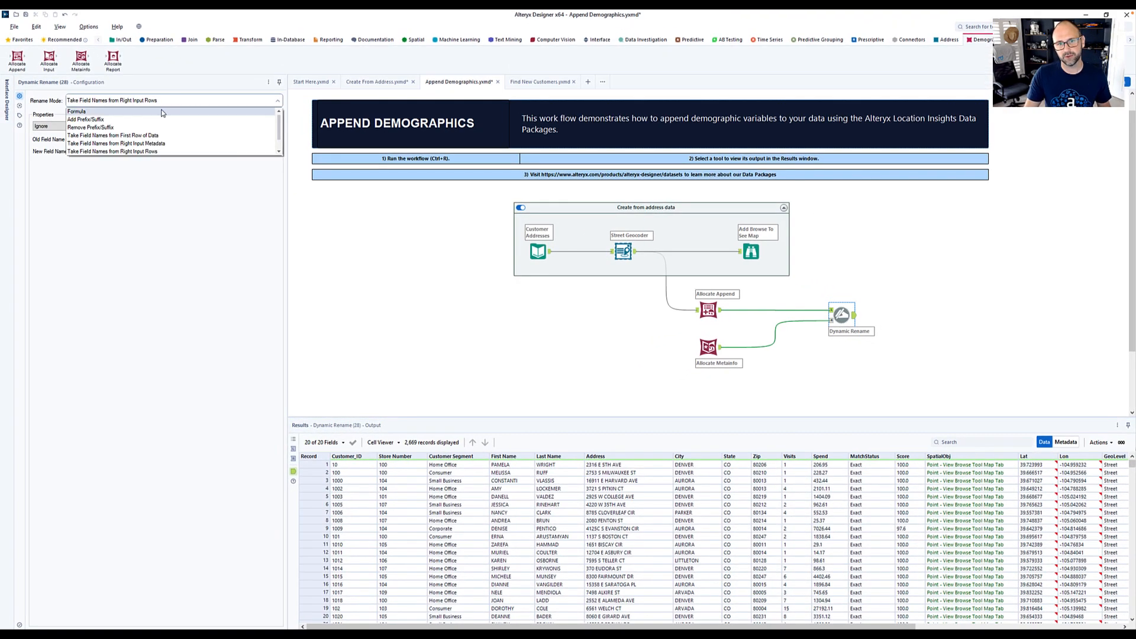
pyautogui.click(160, 151)
pyautogui.click(138, 140)
pyautogui.click(128, 168)
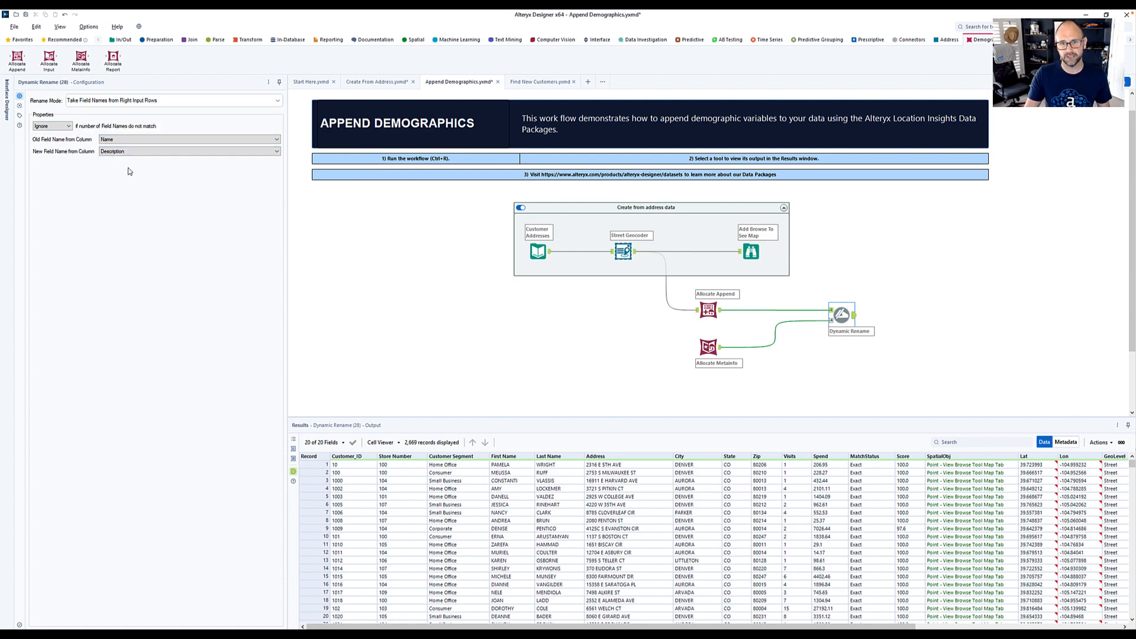
pyautogui.hscroll(5, 921, 482)
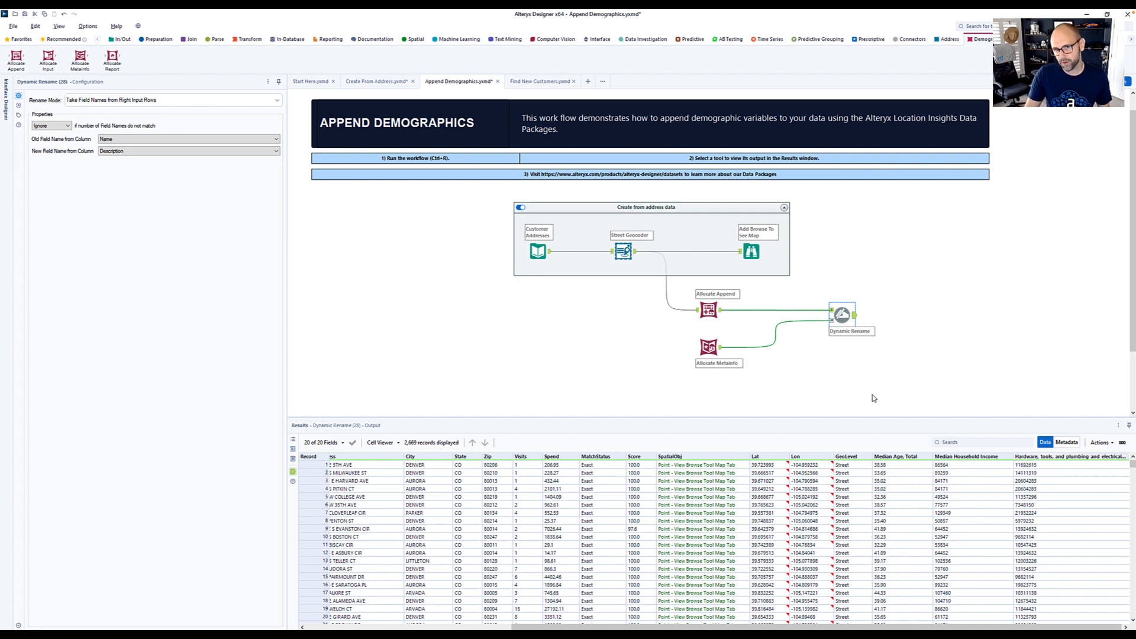
# - Cache Allocate Append and Allocate Metainfo together, run the workflow, and show the Dynamic Rename output
pyautogui.moveTo(689, 296); pyautogui.dragTo(729, 385)
pyautogui.click(709, 347)
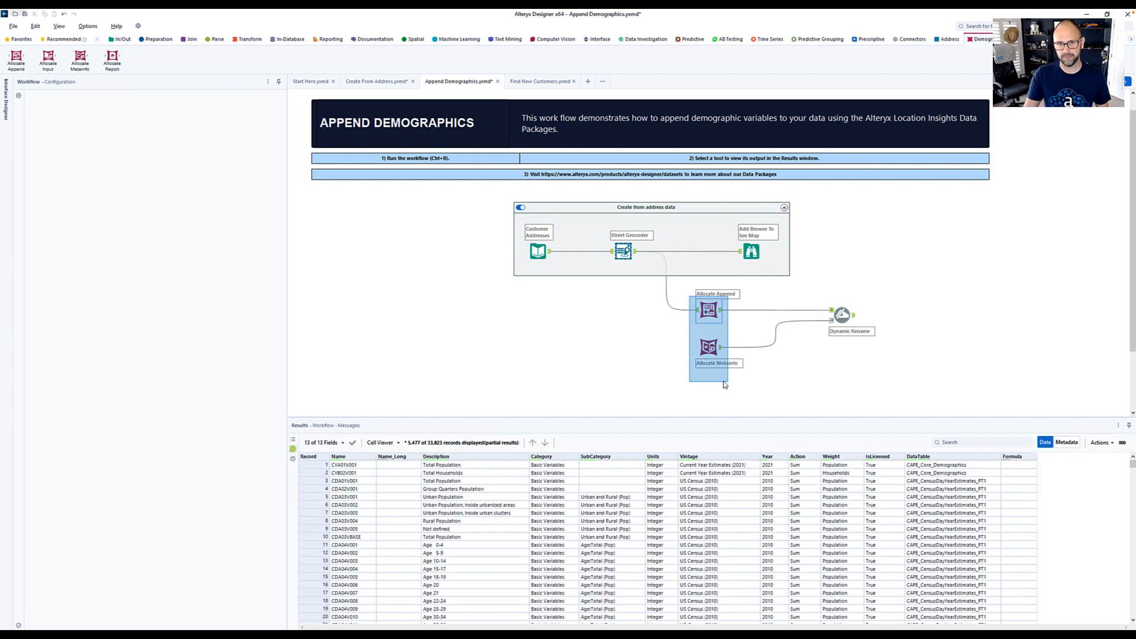
pyautogui.rightClick(709, 347)
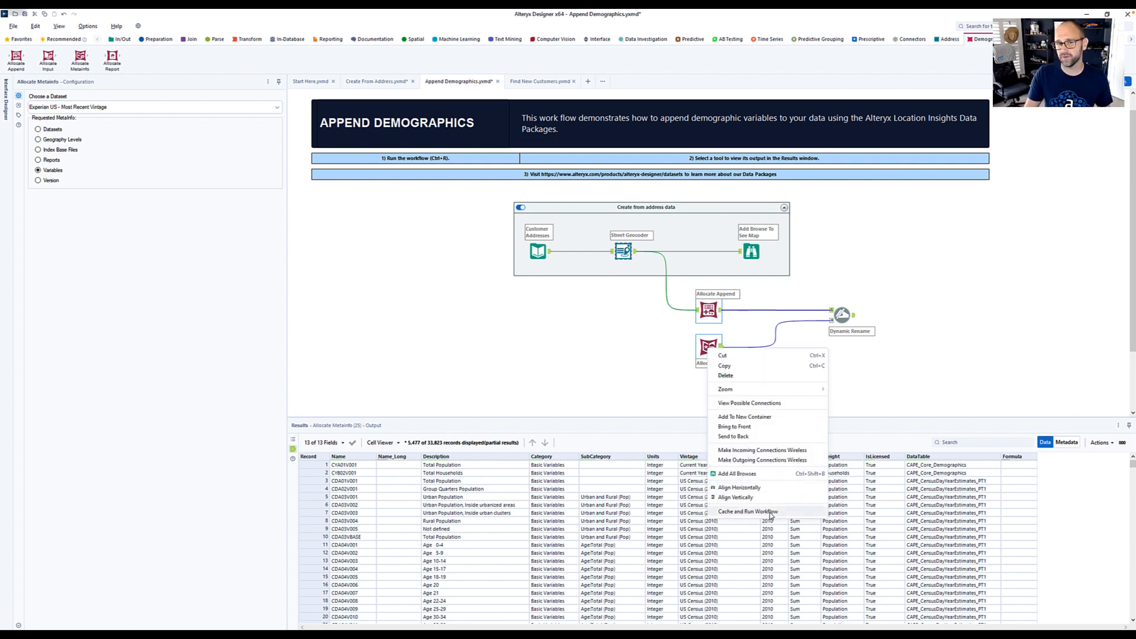
pyautogui.click(769, 512)
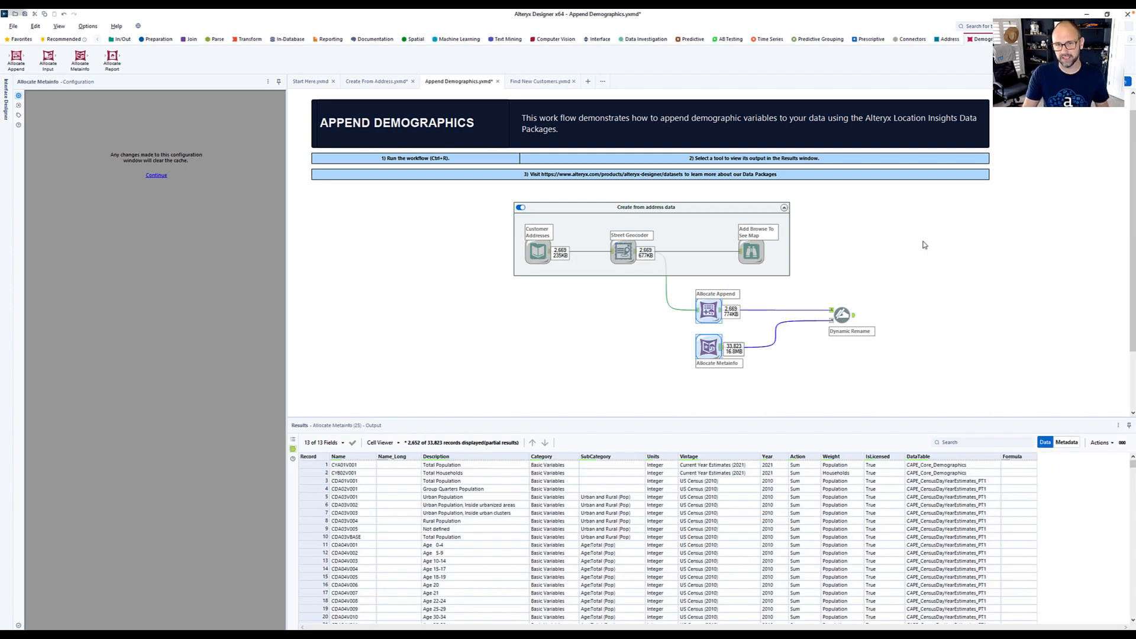
pyautogui.click(854, 319)
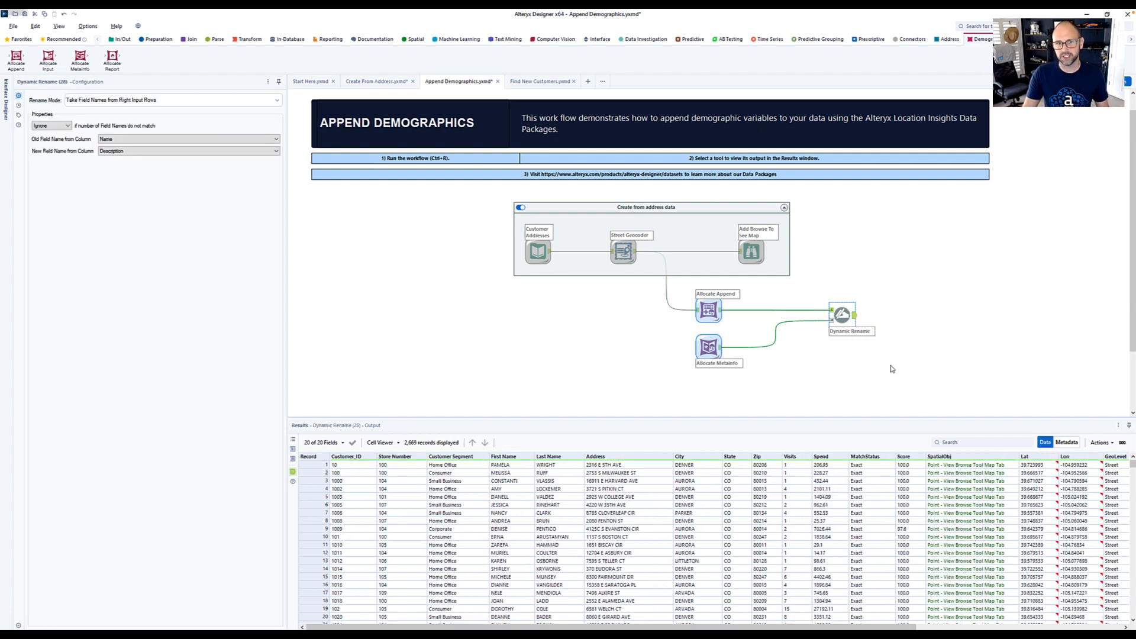
# - Connect a Summarize tool to the Dynamic Rename output and group the records by Store Number
pyautogui.hscroll(5, 957, 494)
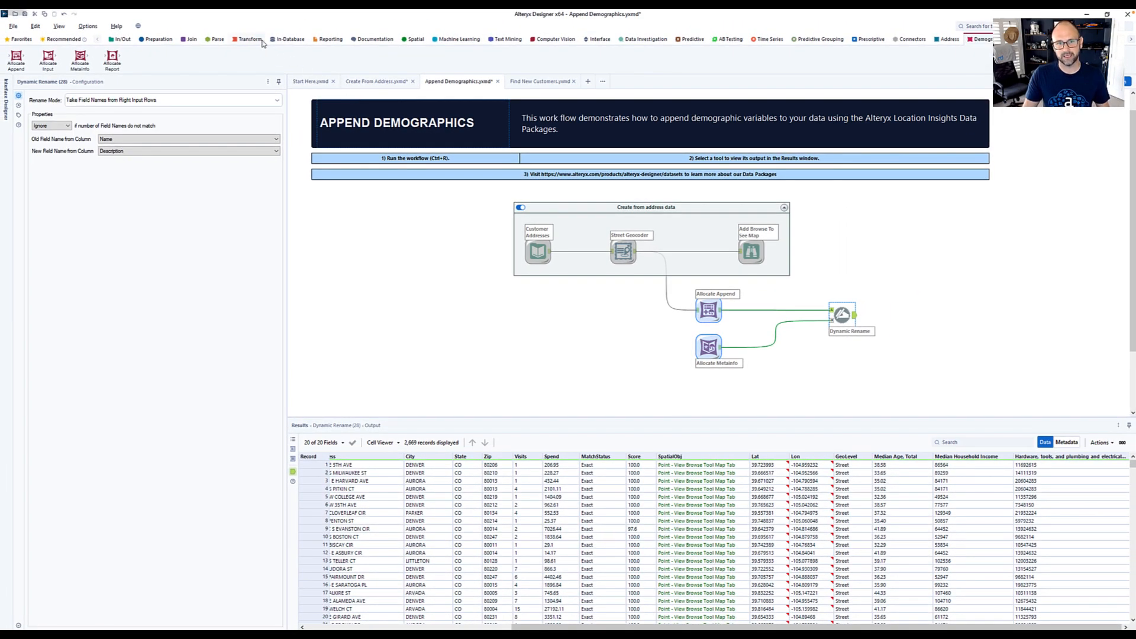
pyautogui.click(250, 39)
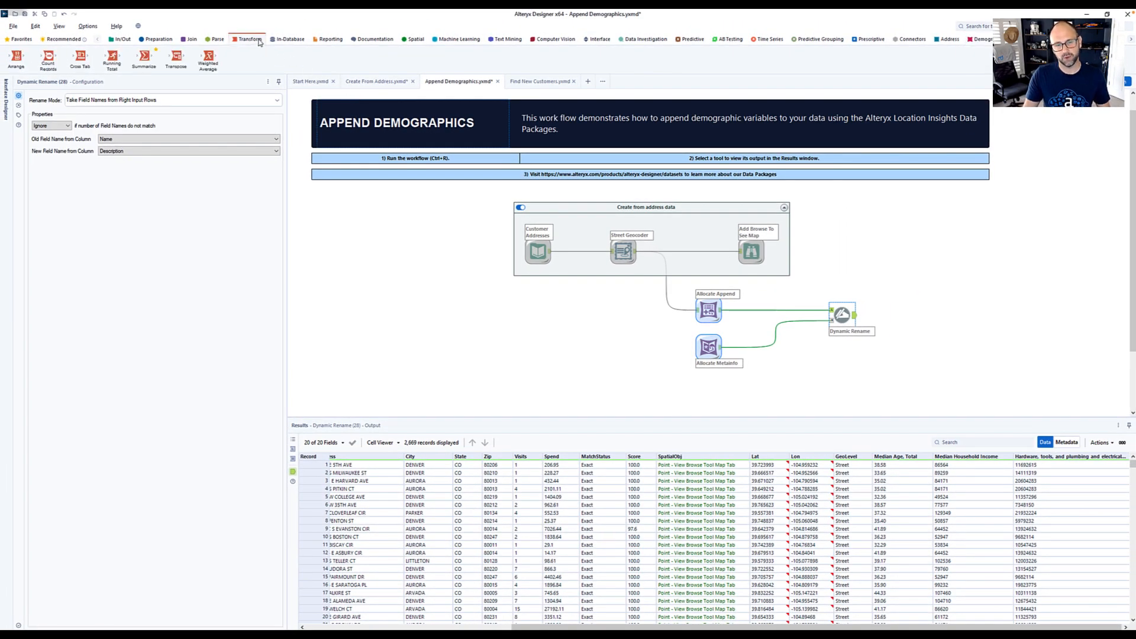
pyautogui.moveTo(144, 59); pyautogui.dragTo(903, 318)
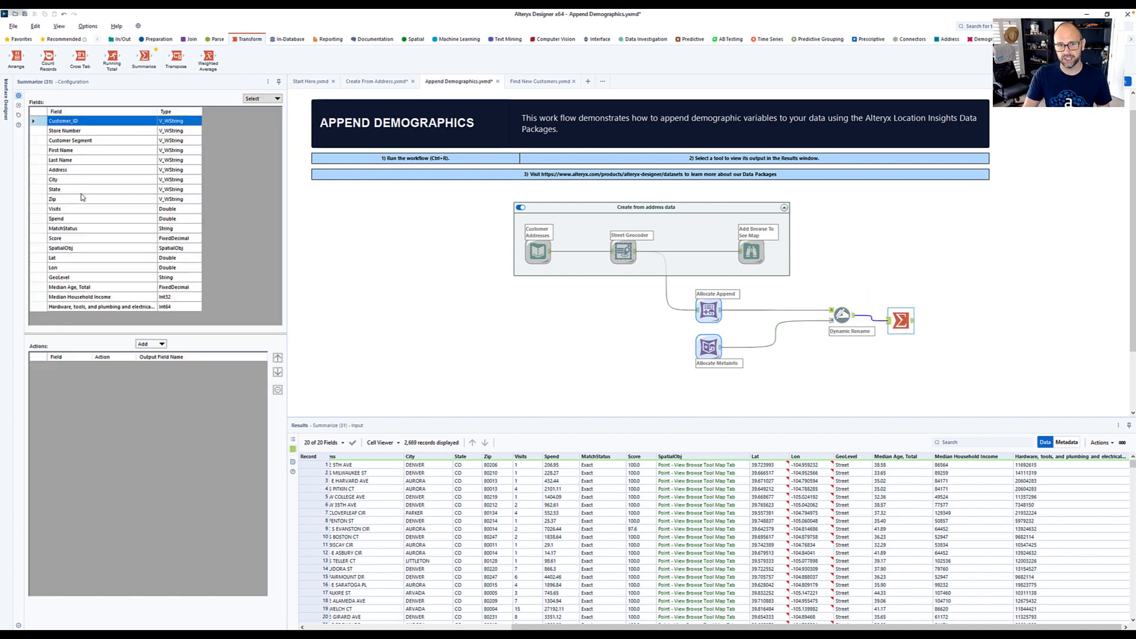
pyautogui.click(36, 133)
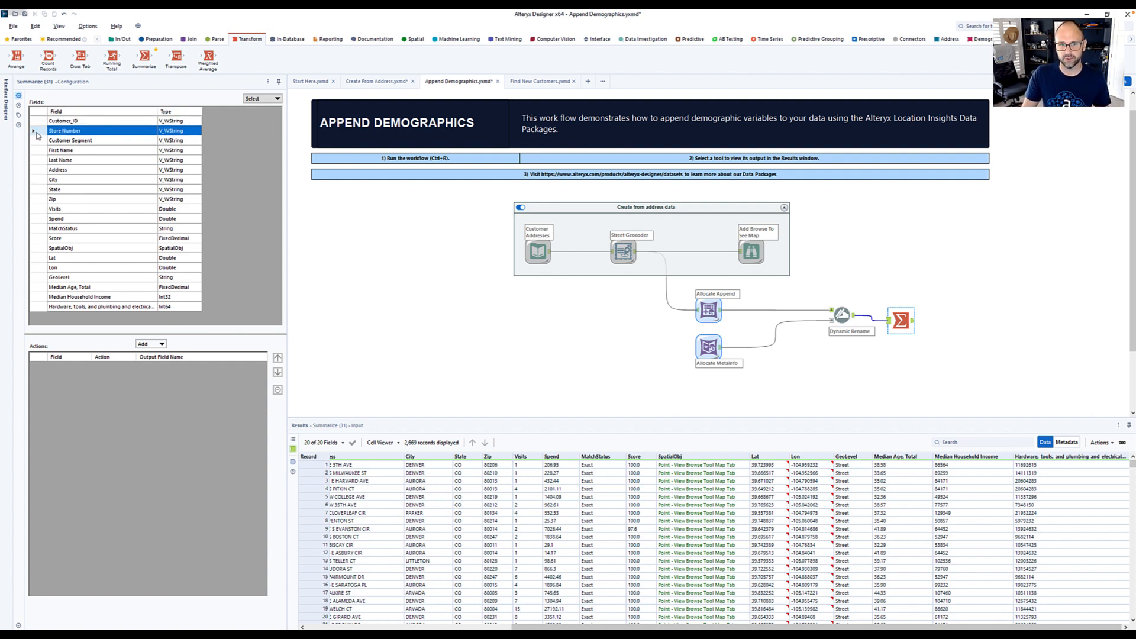
pyautogui.click(161, 343)
pyautogui.click(166, 355)
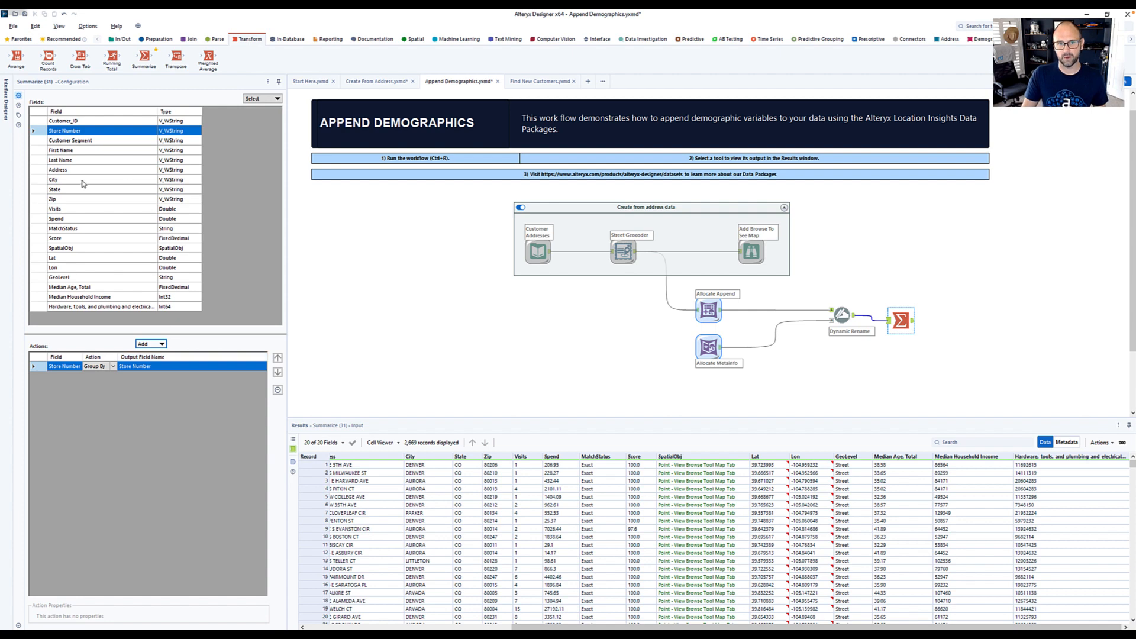
# - Add numeric Average actions for Spend and Median Age, Total to the Summarize tool
pyautogui.click(45, 219)
pyautogui.click(157, 344)
pyautogui.moveTo(166, 472)
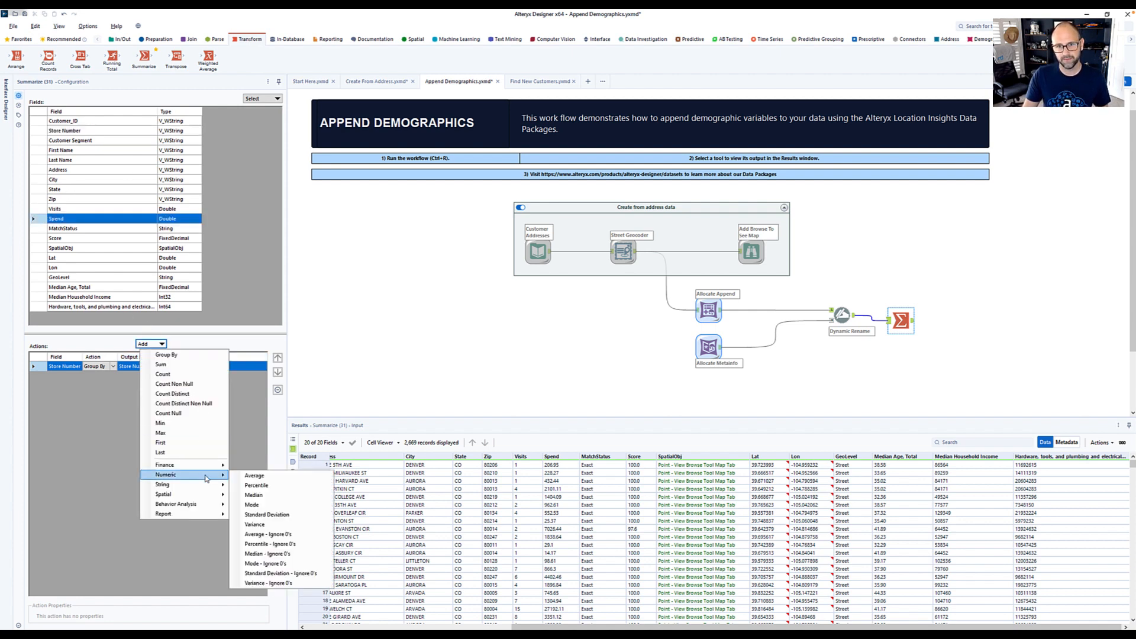
pyautogui.click(239, 478)
pyautogui.click(68, 287)
pyautogui.click(151, 344)
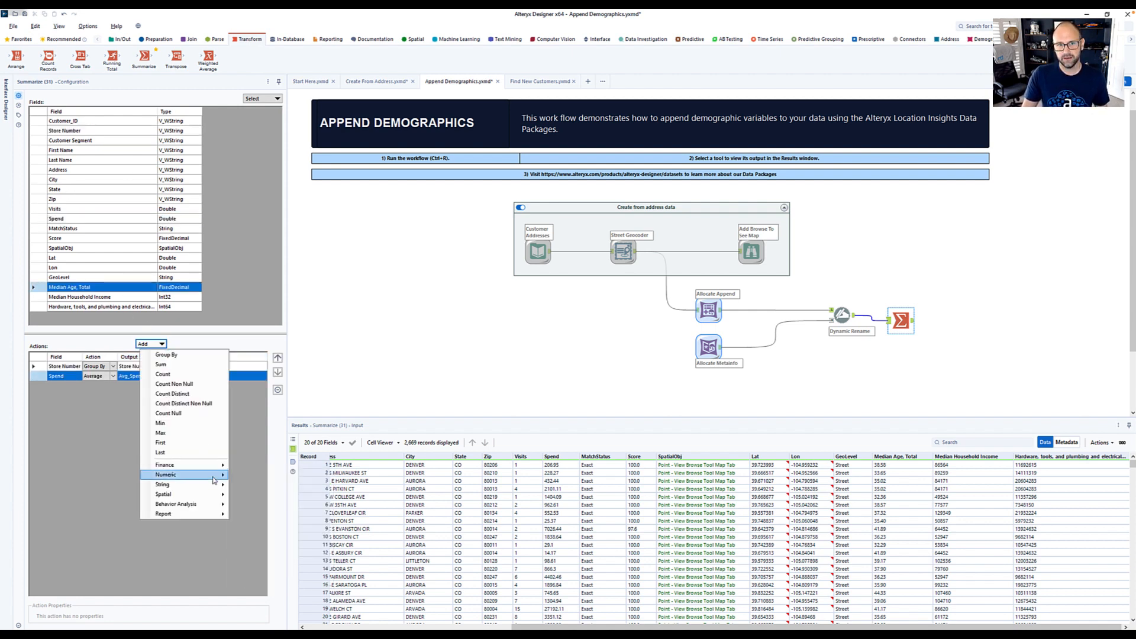
pyautogui.click(239, 478)
# - Add numeric Average actions for Median Household Income and the Hardware, tools, and plumbing and electrical supplies field
pyautogui.click(80, 296)
pyautogui.click(145, 344)
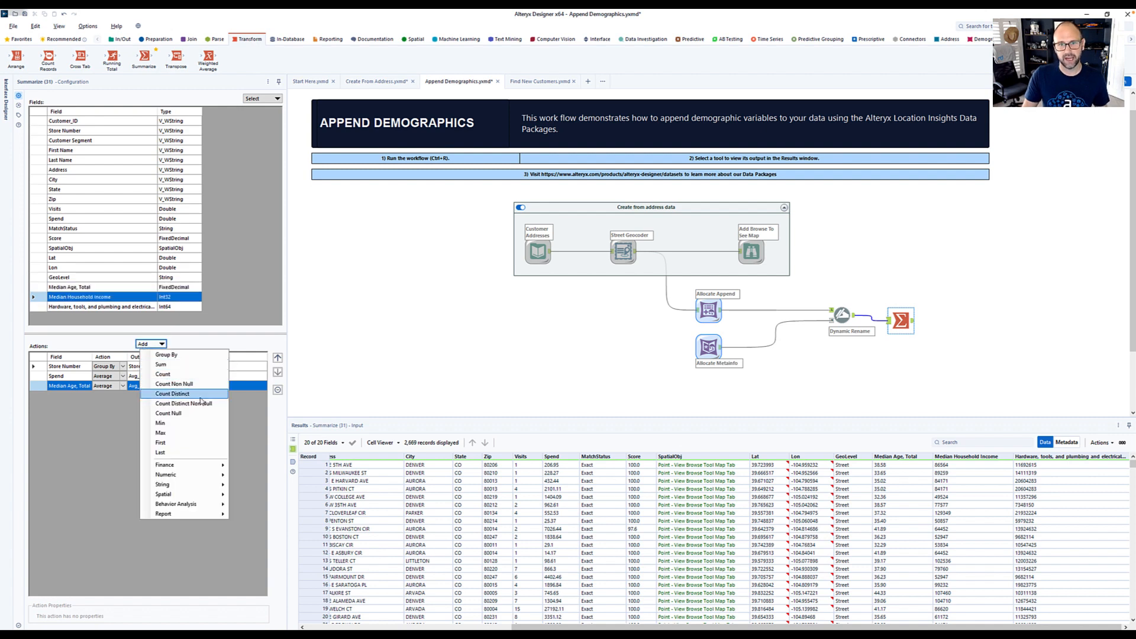
pyautogui.click(255, 475)
pyautogui.click(101, 307)
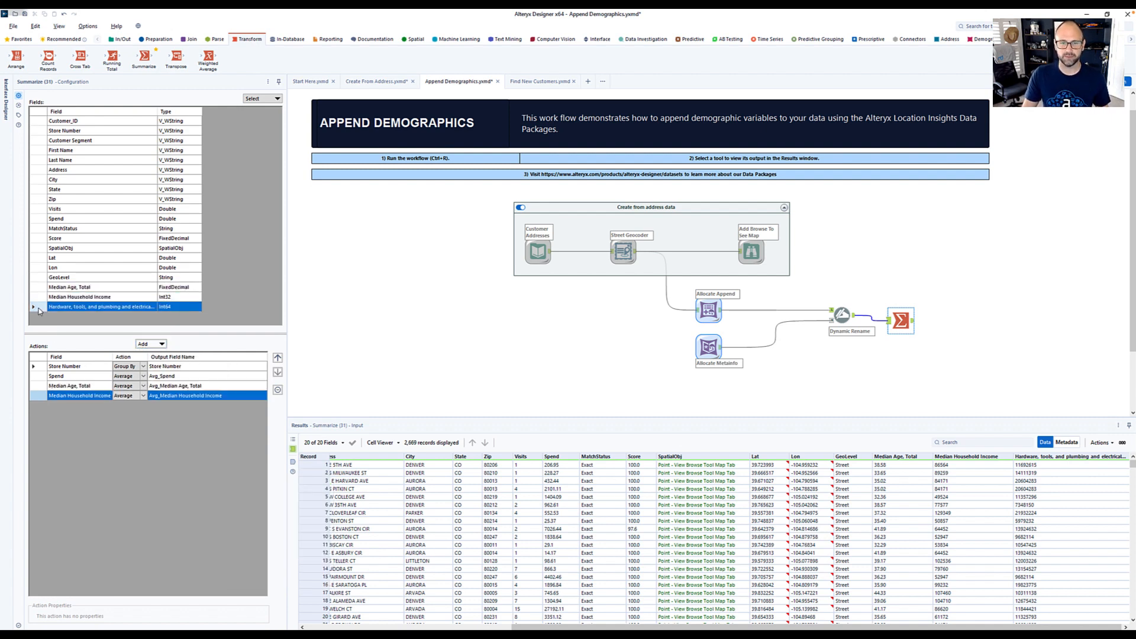
pyautogui.click(149, 344)
pyautogui.click(254, 476)
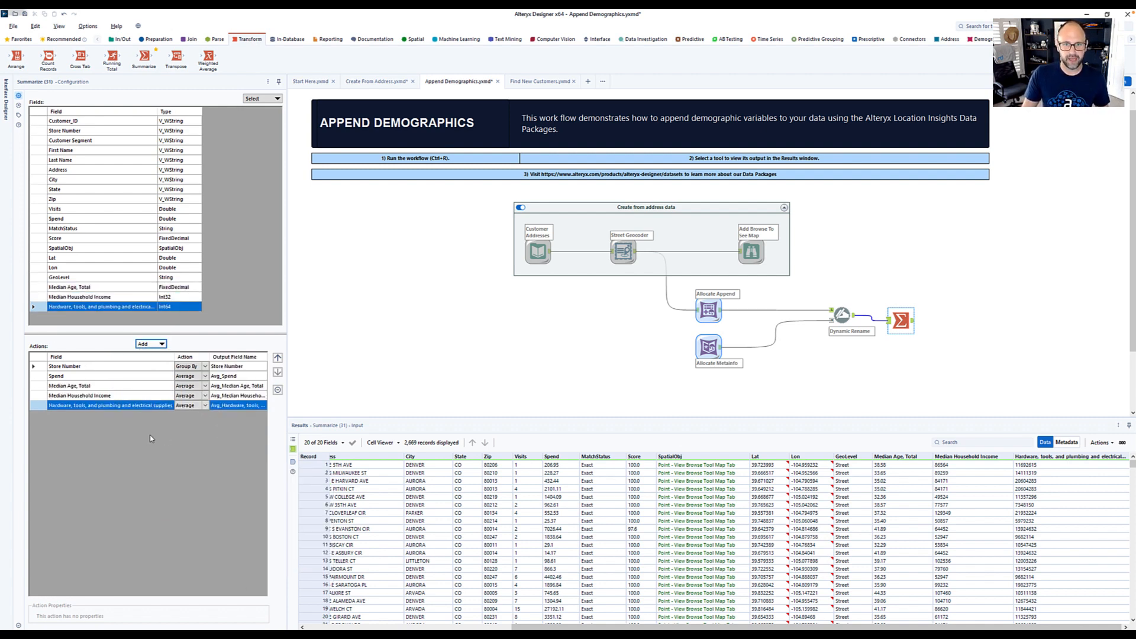
# - Connect a Sort tool after Summarize and sort by Avg_Spend in Descending order
pyautogui.click(158, 39)
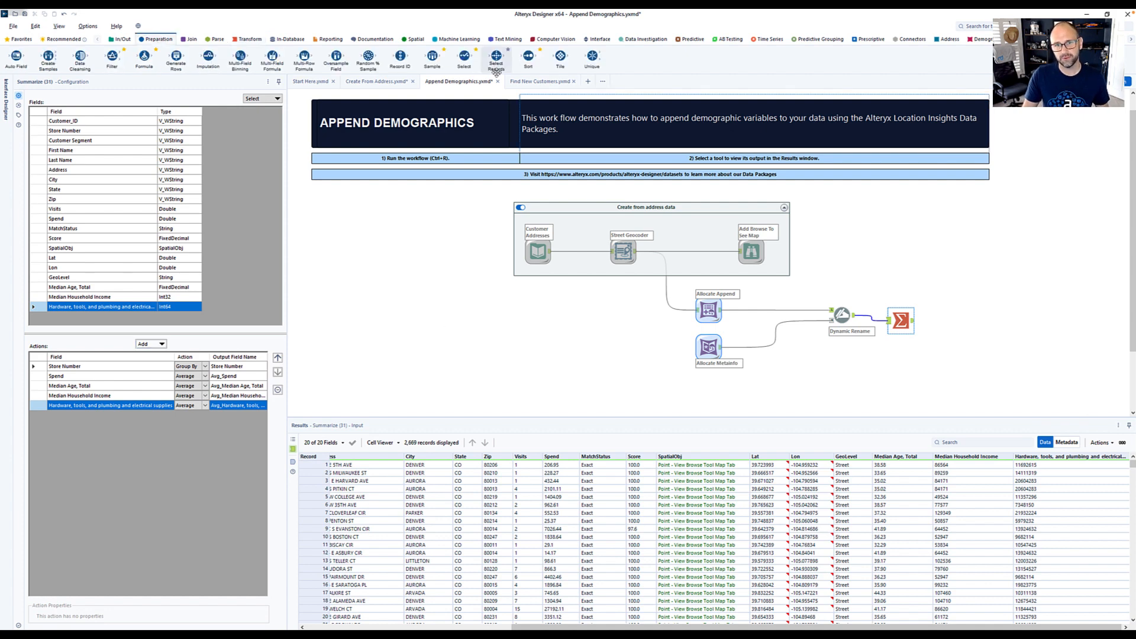
pyautogui.moveTo(526, 57); pyautogui.dragTo(943, 320)
pyautogui.click(83, 124)
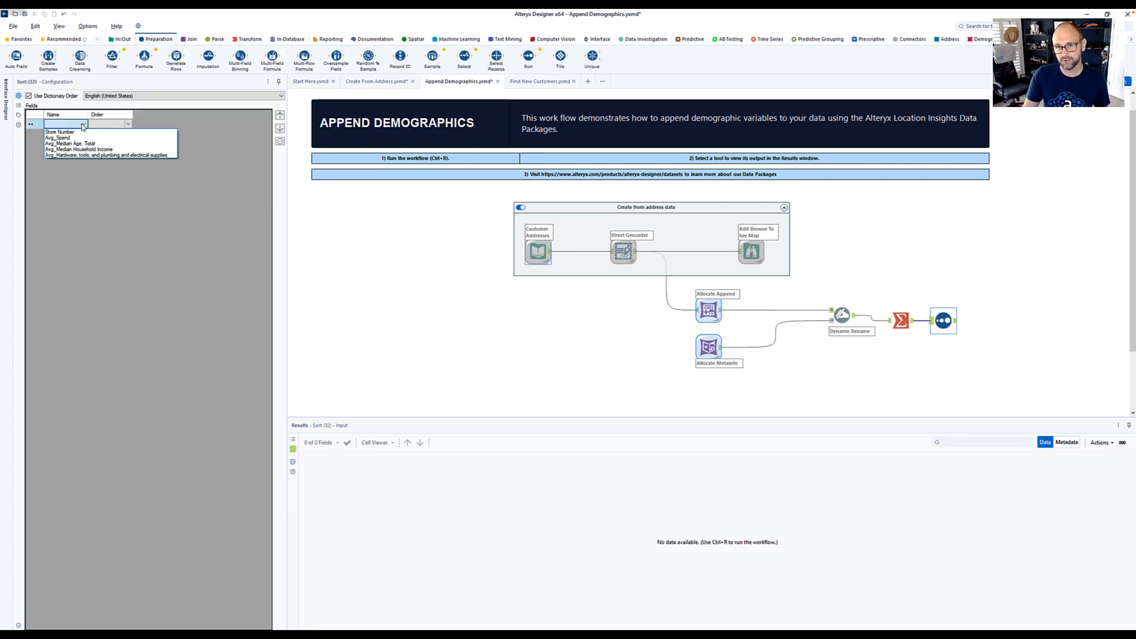
pyautogui.click(82, 135)
pyautogui.click(127, 124)
pyautogui.click(107, 139)
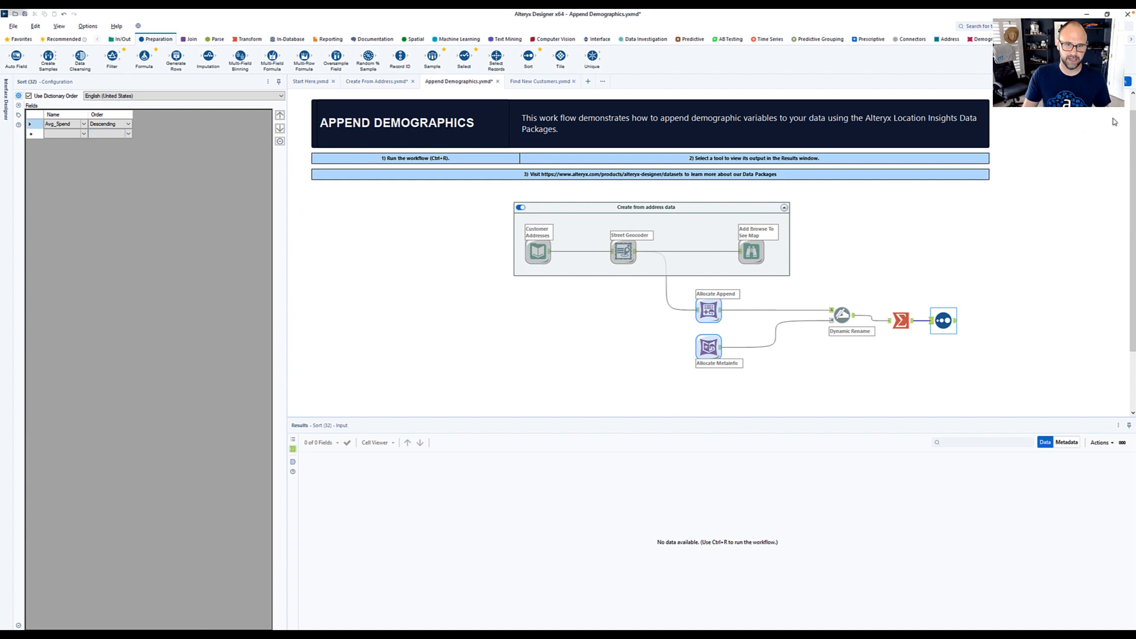
# - Run the workflow and inspect the first store record in the Sort output
pyautogui.hotkey('ctrl', 'r')
pyautogui.click(954, 321)
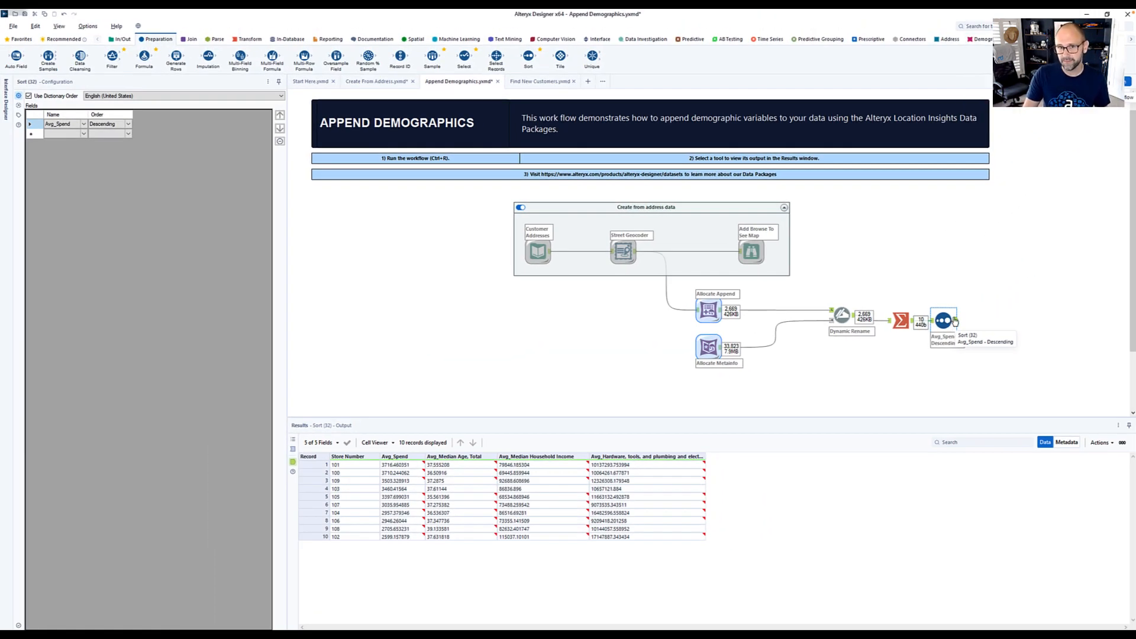
pyautogui.click(299, 464)
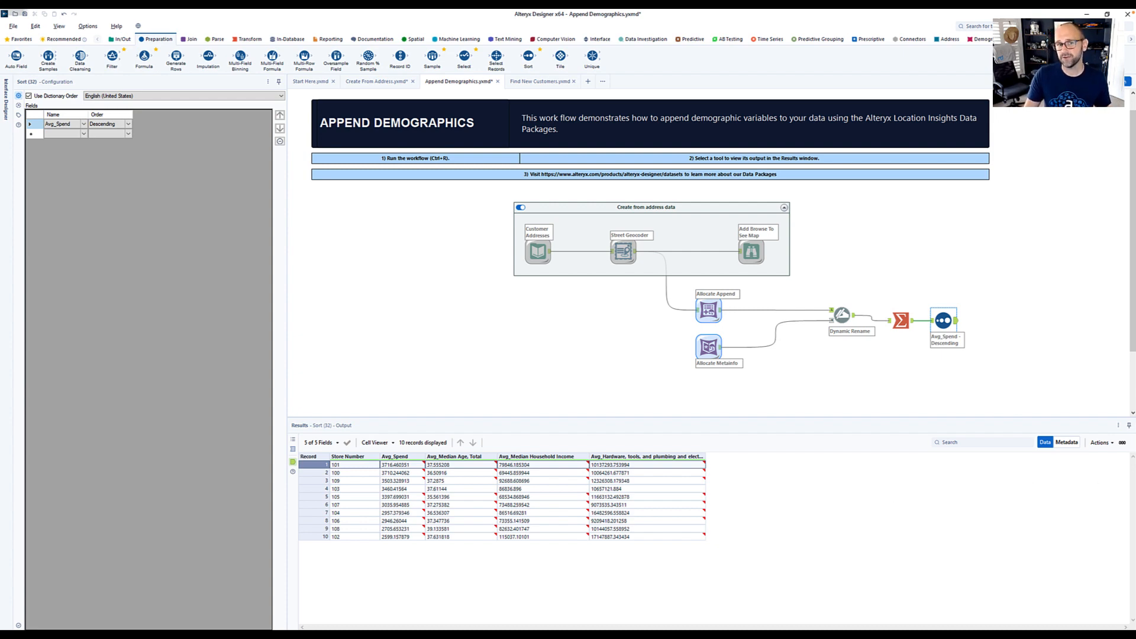
# - In the Find New Customers workflow, set Allocate Input to Experian US - Most Recent Vintage and select Charlotte NC under ZIP Codes by DMA
pyautogui.click(555, 90)
pyautogui.click(549, 83)
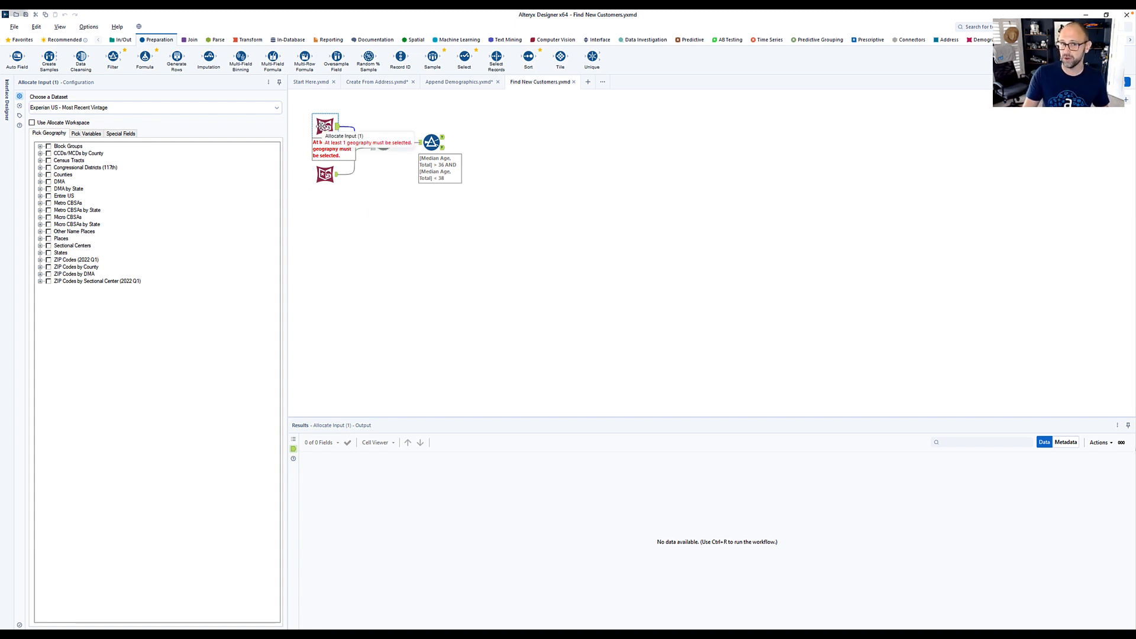
pyautogui.click(153, 109)
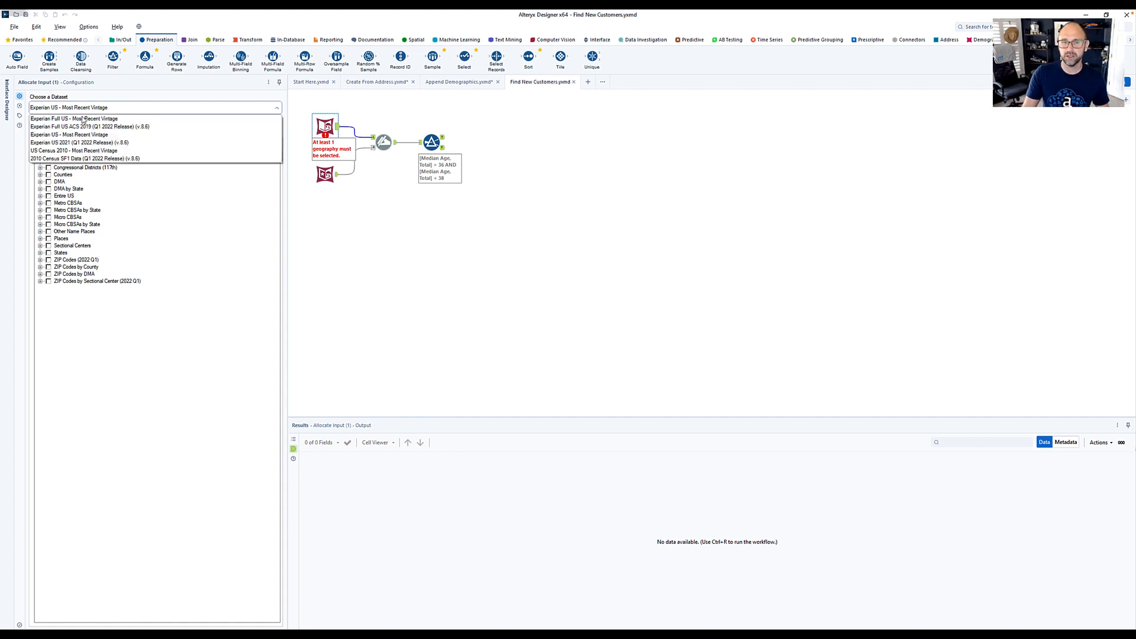
pyautogui.click(76, 135)
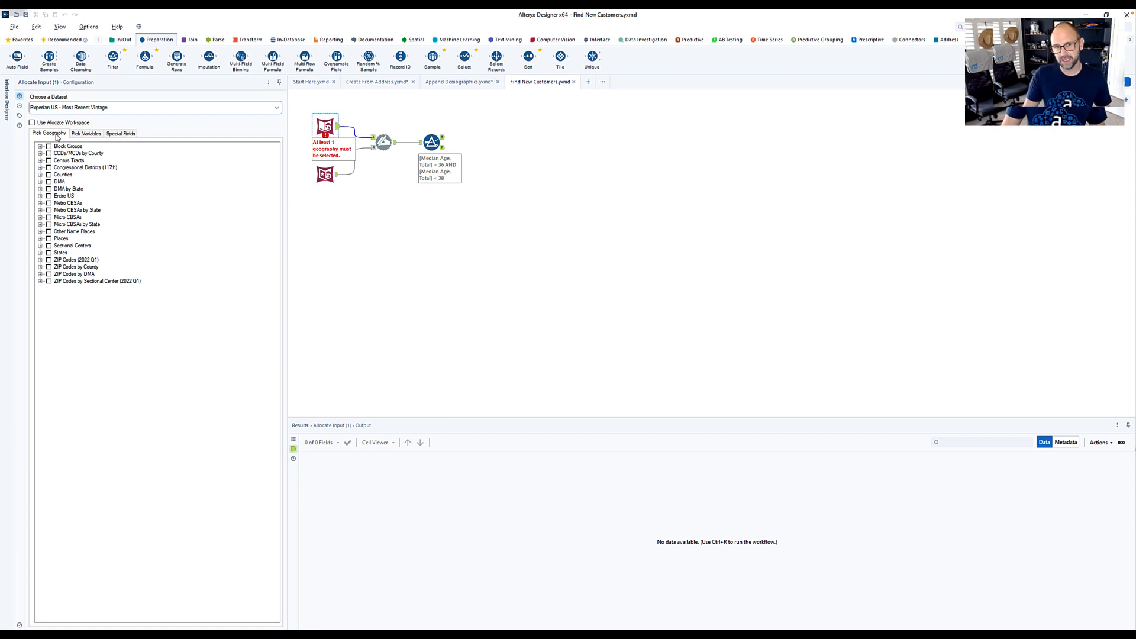
pyautogui.click(39, 274)
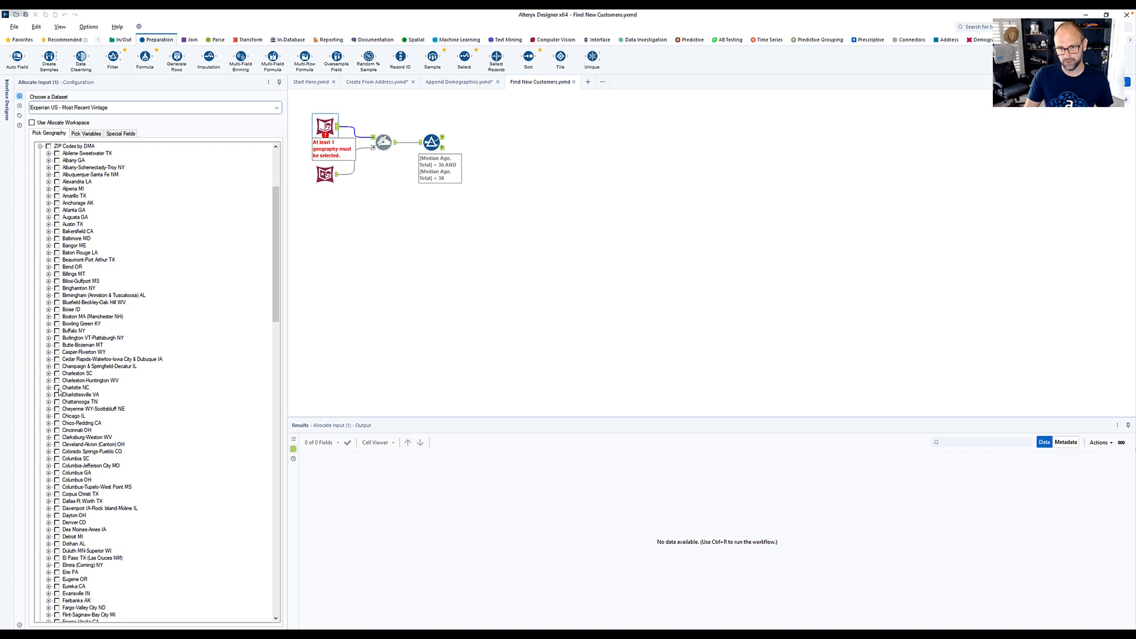
pyautogui.click(58, 388)
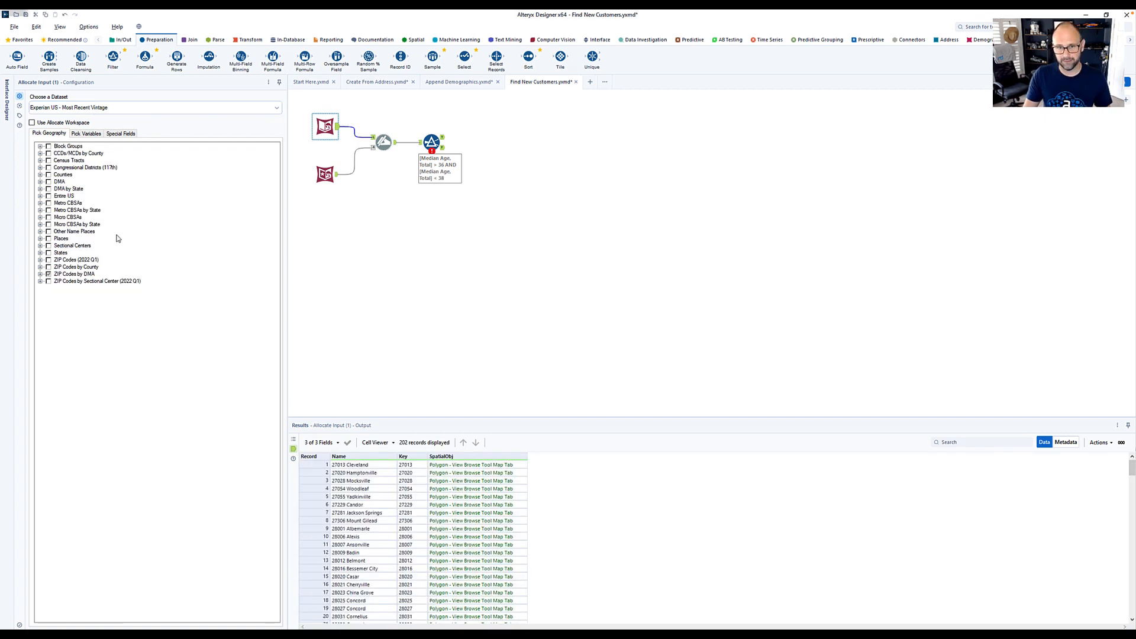
# - Include the Median Age, Total variable from Basic Variables, Current Year Estimates (2021), Age, Total (Pop)
pyautogui.click(87, 134)
pyautogui.click(38, 158)
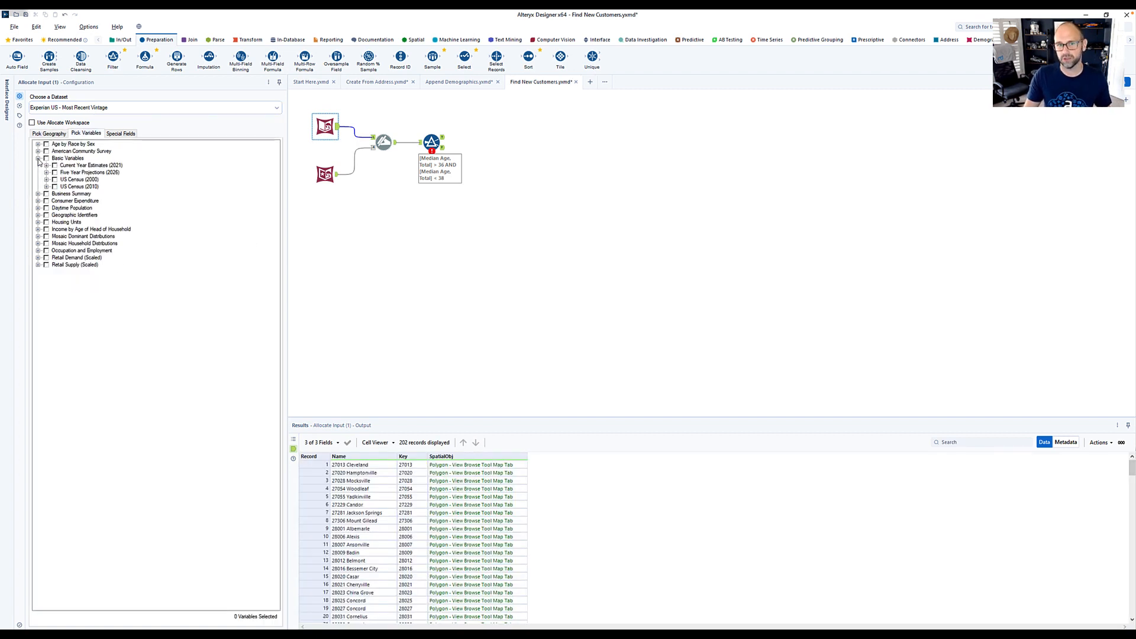
pyautogui.click(46, 166)
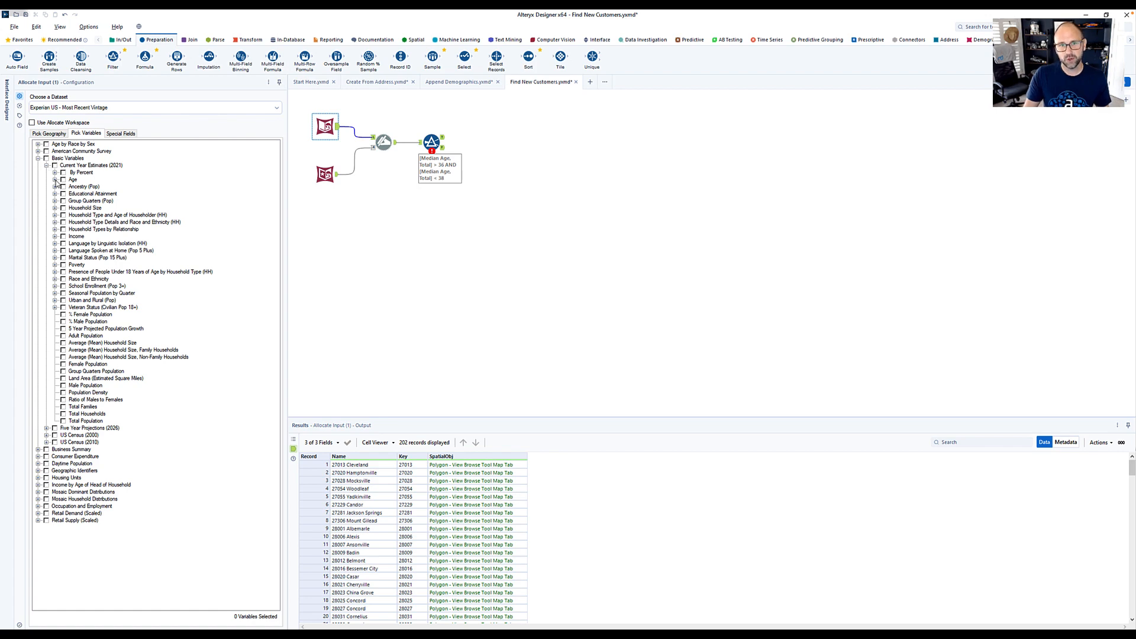
pyautogui.click(54, 180)
pyautogui.click(64, 200)
pyautogui.click(80, 436)
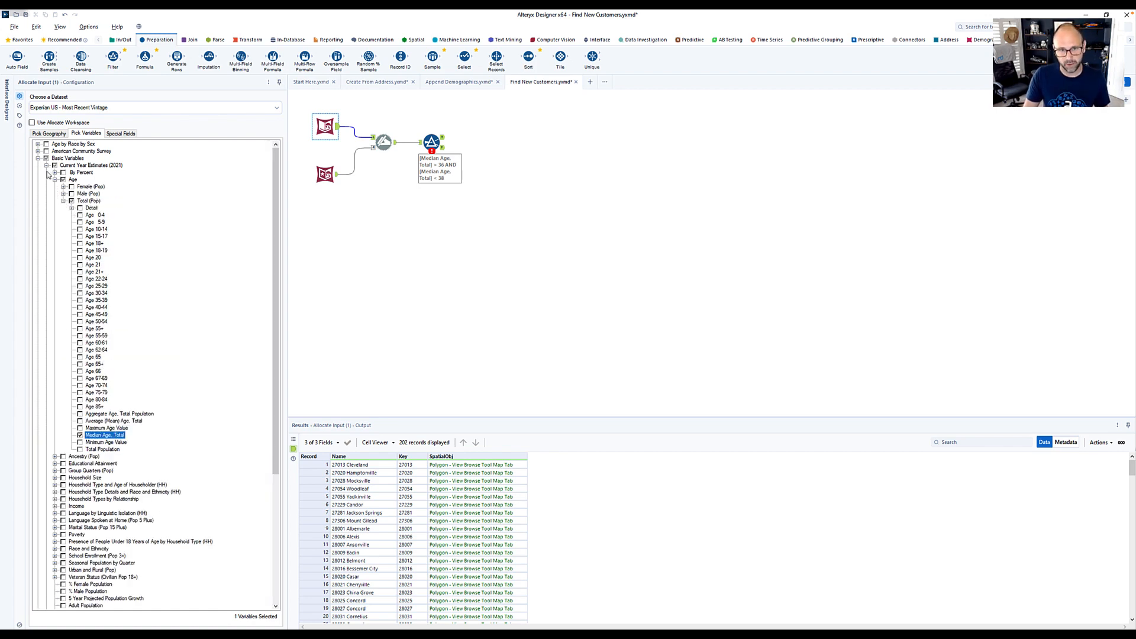
# - Include the Median Household Income variable from Basic Variables, Current Year Estimates (2021), Income, Household
pyautogui.click(46, 166)
pyautogui.click(46, 166)
pyautogui.click(55, 158)
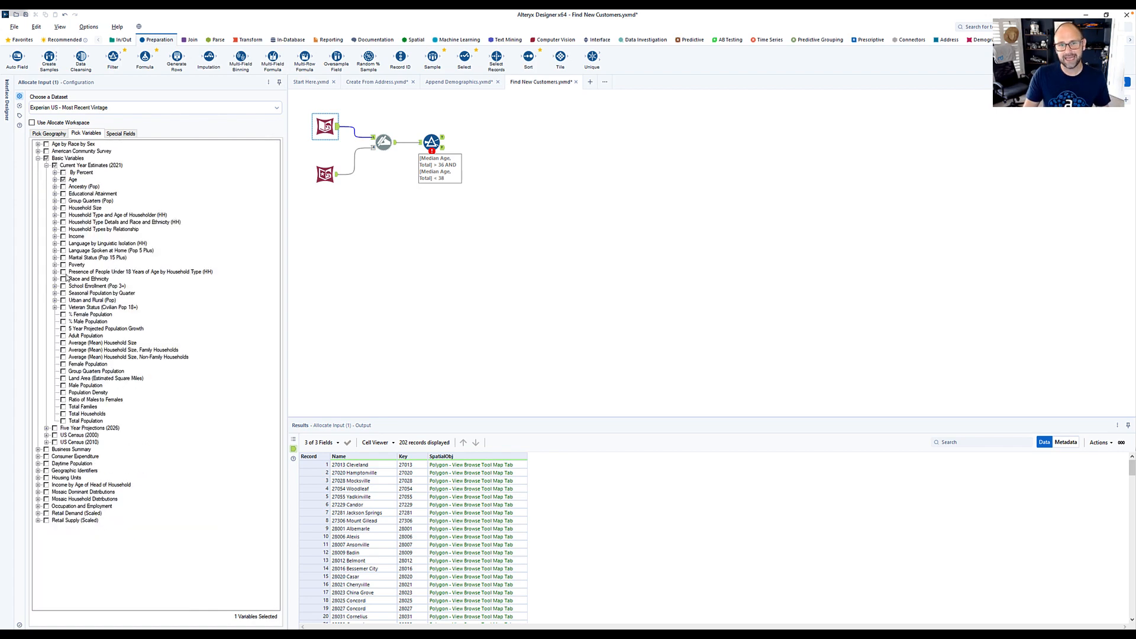
pyautogui.click(55, 236)
pyautogui.click(64, 250)
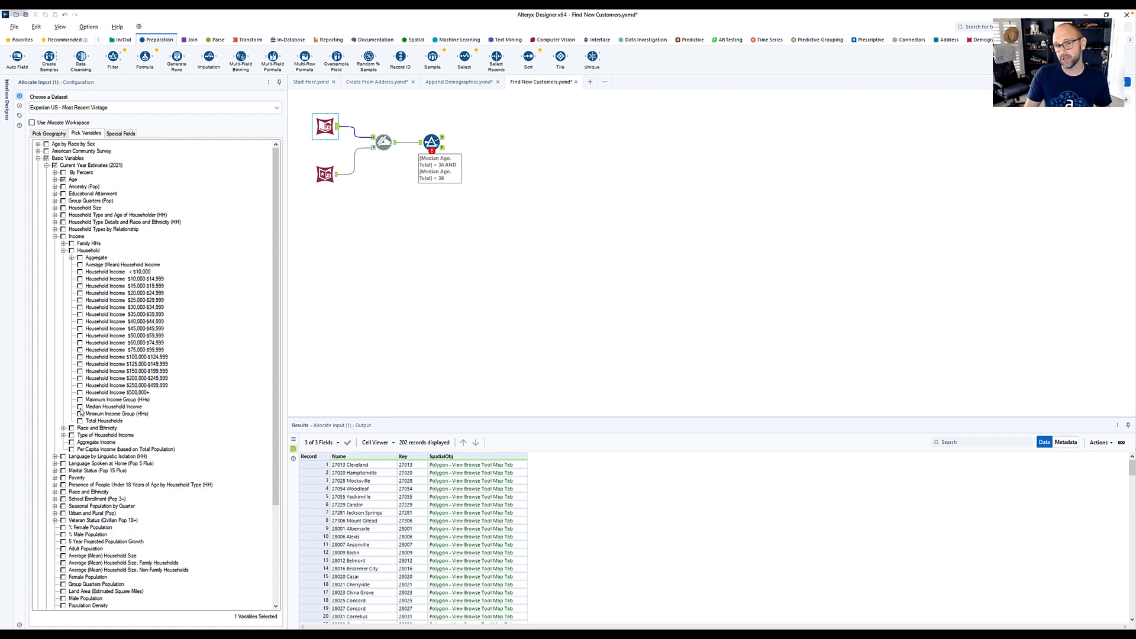
pyautogui.click(80, 407)
pyautogui.click(54, 236)
pyautogui.click(38, 159)
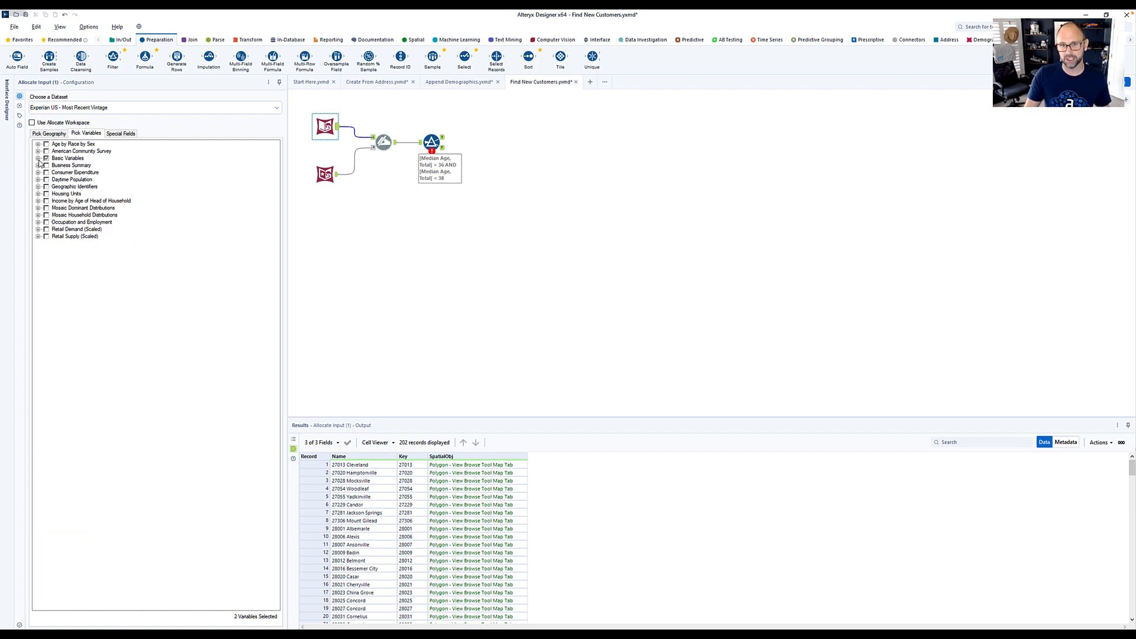
# - Include Hardware, tools, and plumbing and electrical supplies from Retail Demand (Scaled), Current Year Estimates (2021), Demand By Merchandise Line in Allocate Input
pyautogui.click(37, 229)
pyautogui.click(46, 236)
pyautogui.click(54, 243)
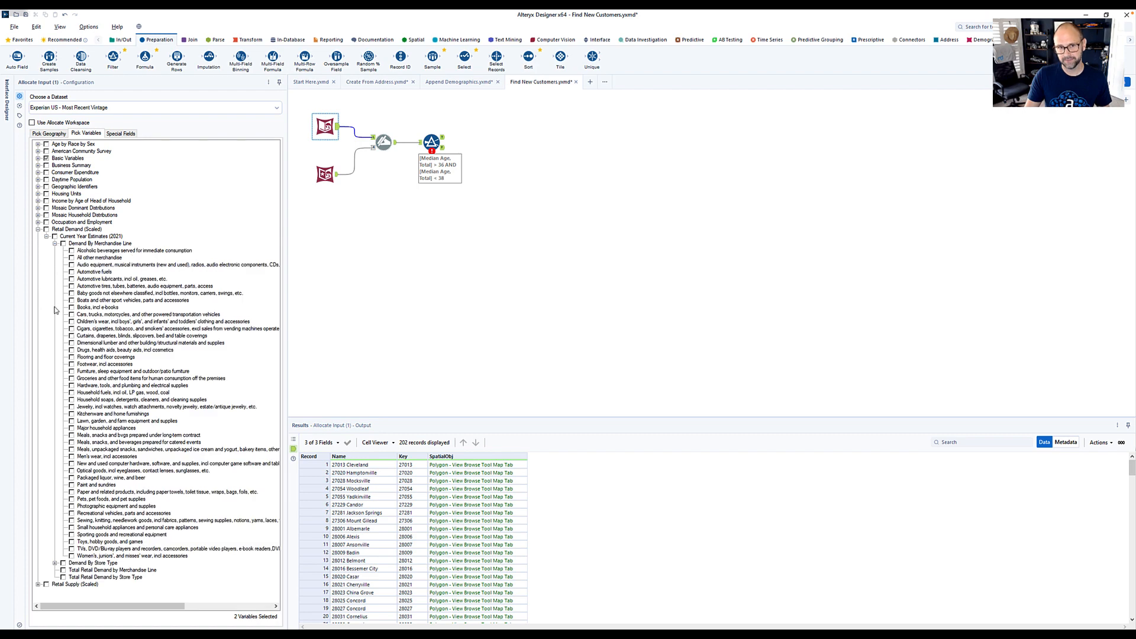
pyautogui.click(72, 386)
pyautogui.click(38, 229)
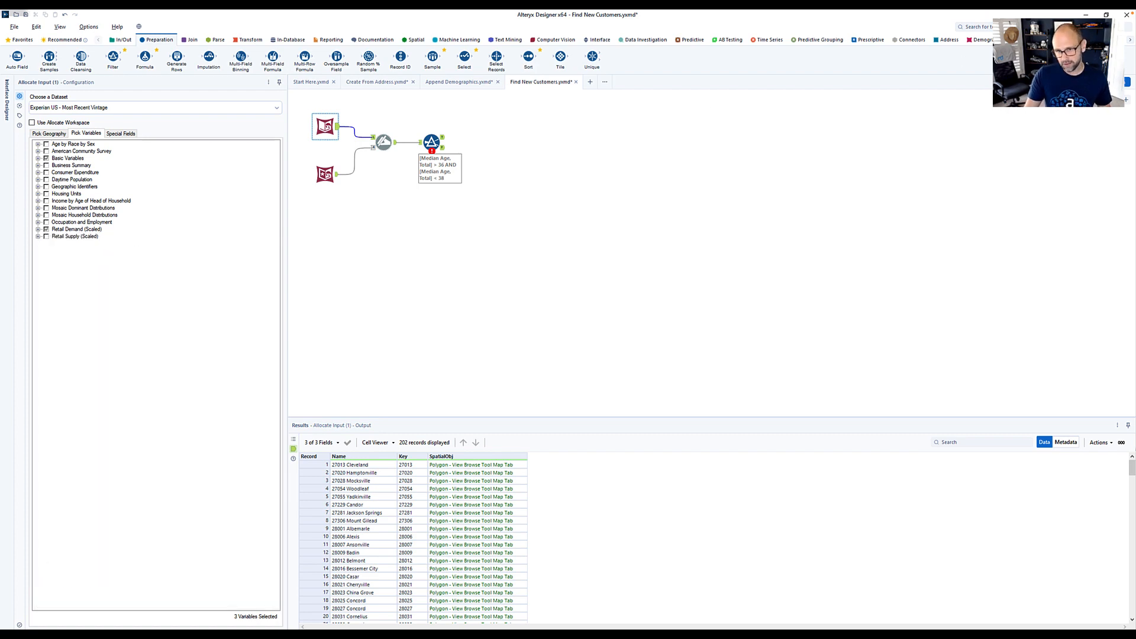
# - Review the Filter's True output, add a Browse tool after it, and run the workflow
pyautogui.click(443, 138)
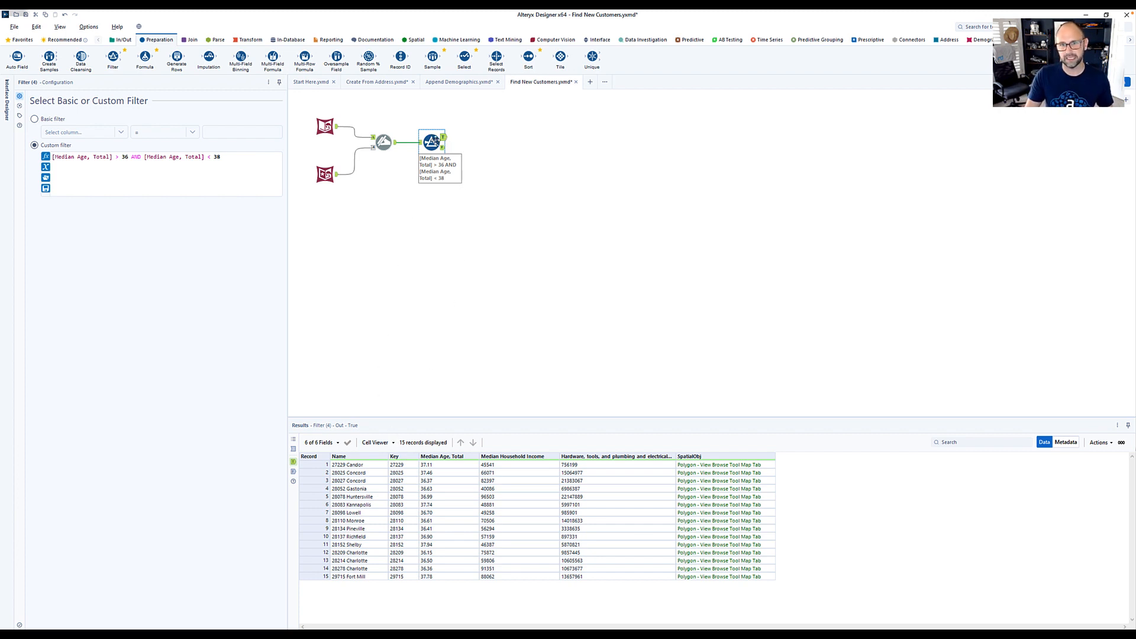
pyautogui.rightClick(435, 142)
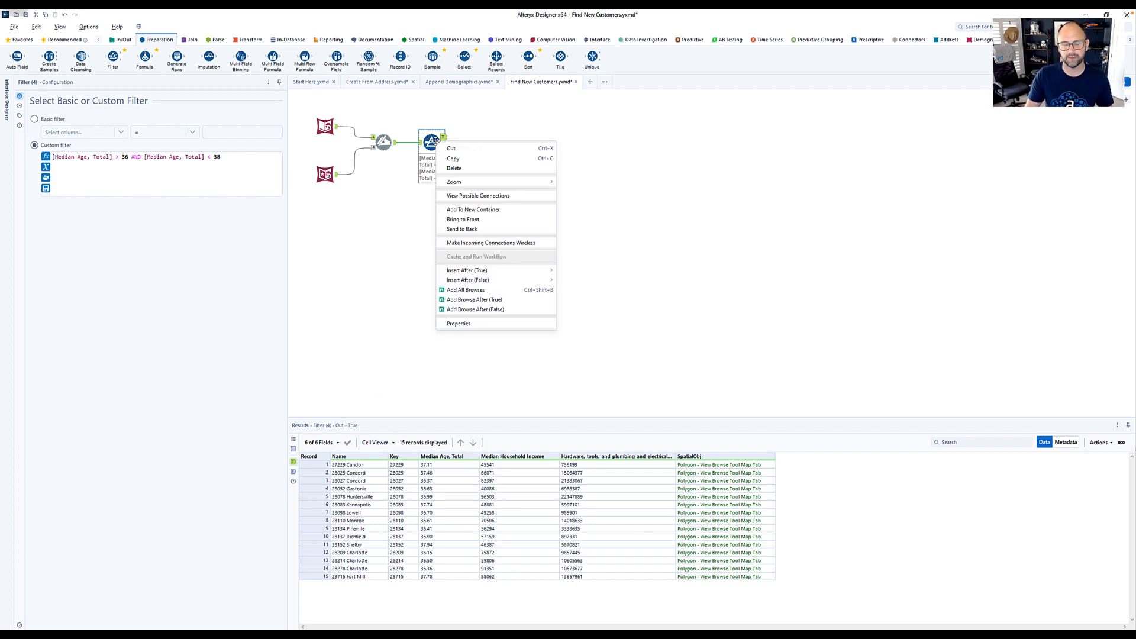
pyautogui.click(484, 300)
pyautogui.hotkey('ctrl', 'r')
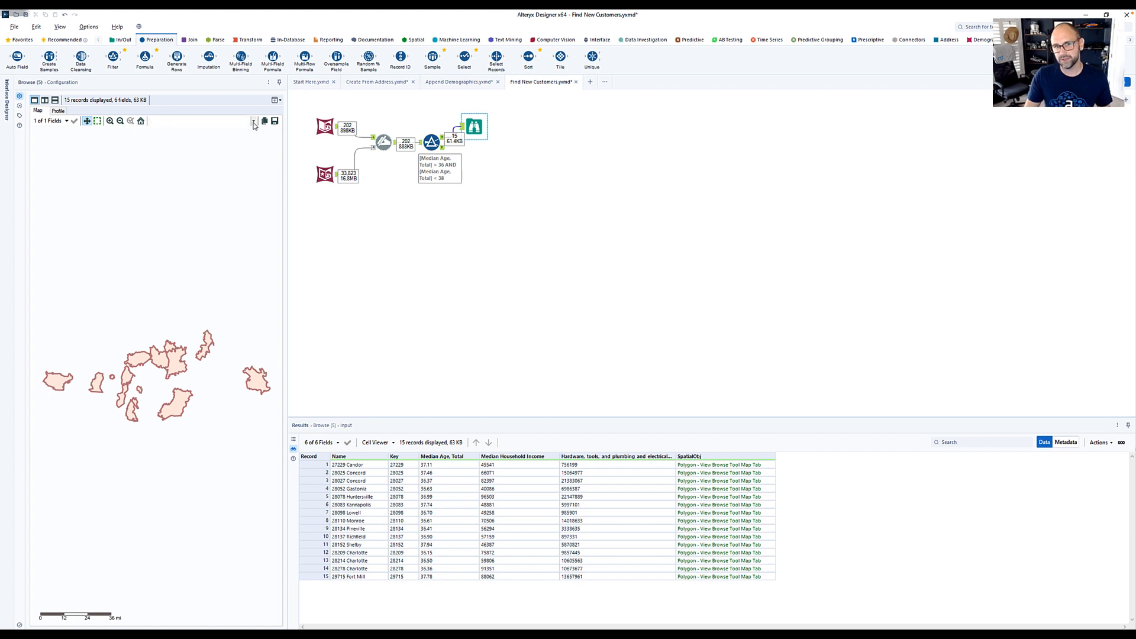
# - Set the Browse base map to Alteryx Dark - Most Recent Vintage and inspect the Huntersville, Gastonia and Monroe ZIP code areas
pyautogui.click(230, 122)
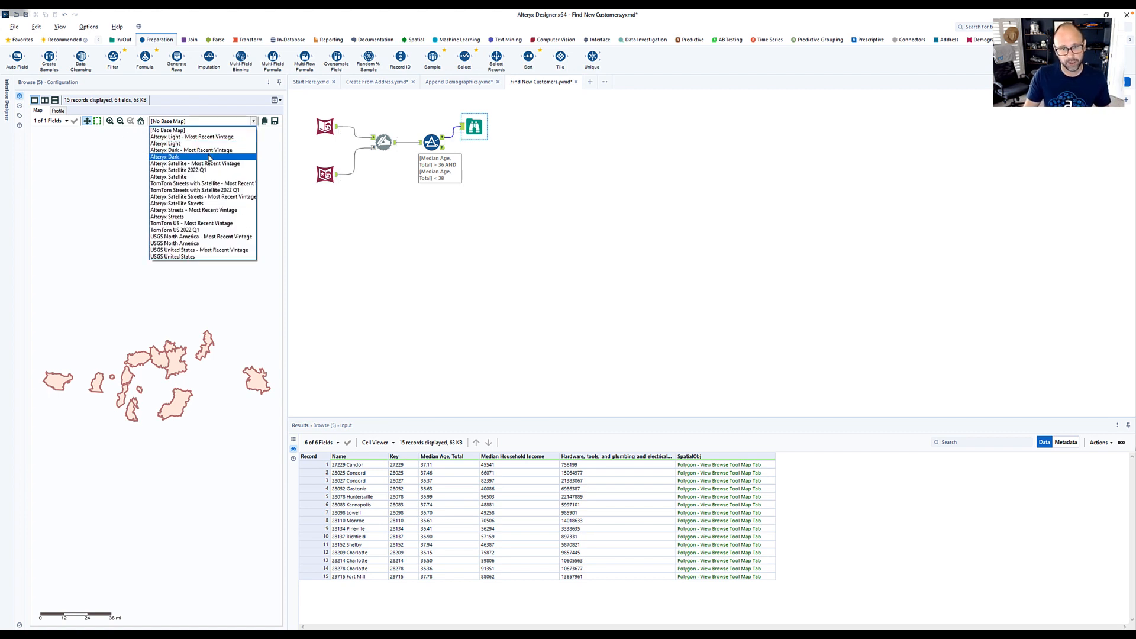
pyautogui.click(211, 151)
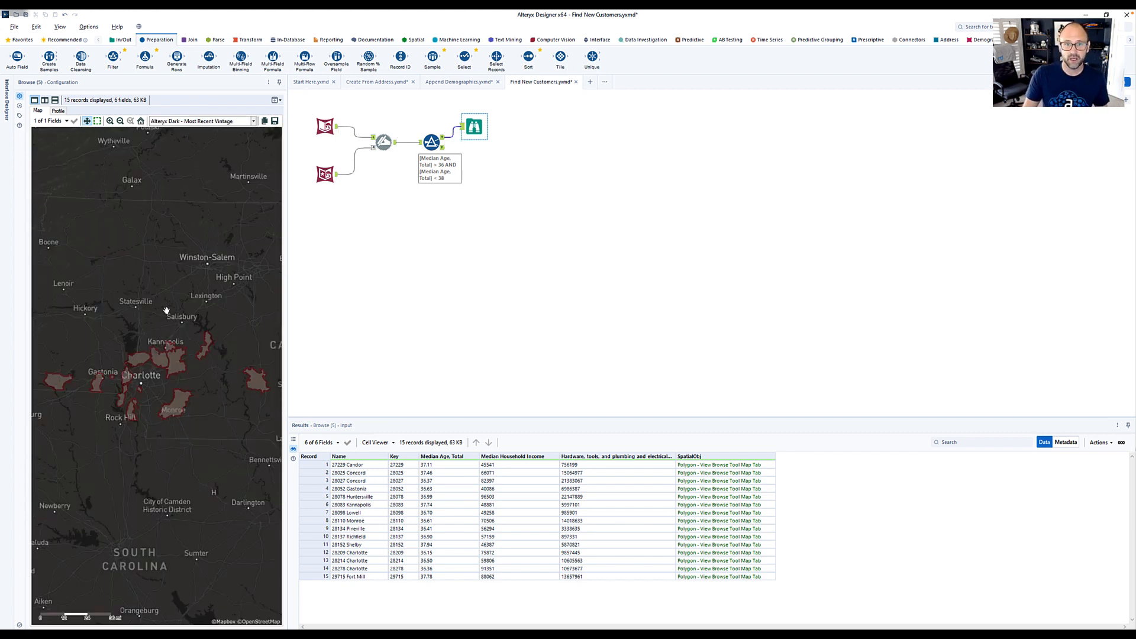
pyautogui.click(141, 361)
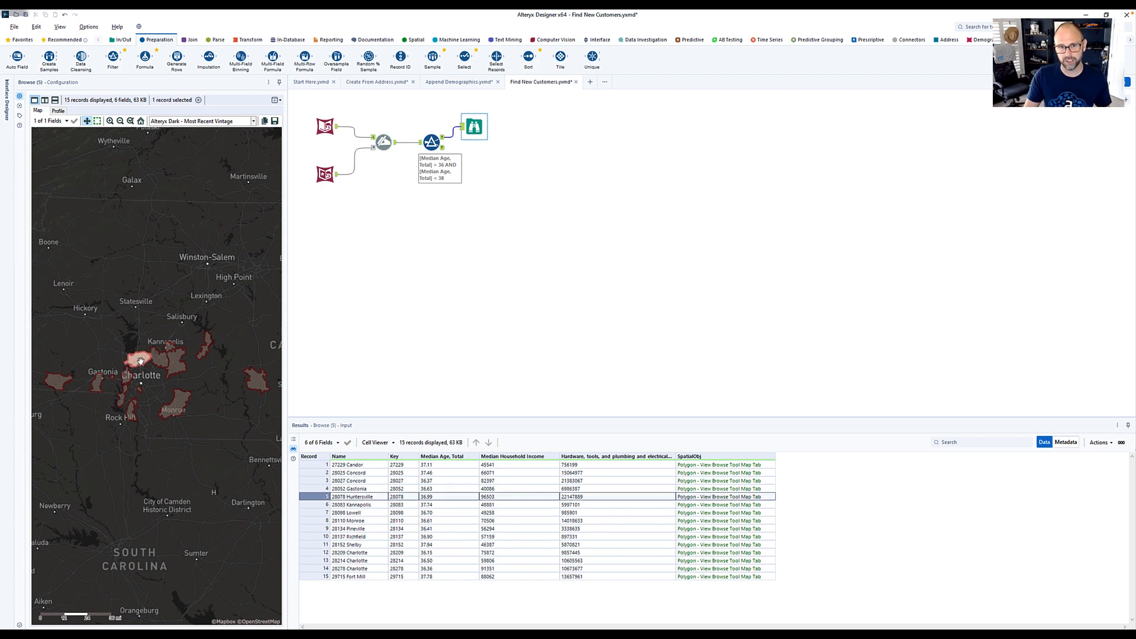
pyautogui.click(96, 383)
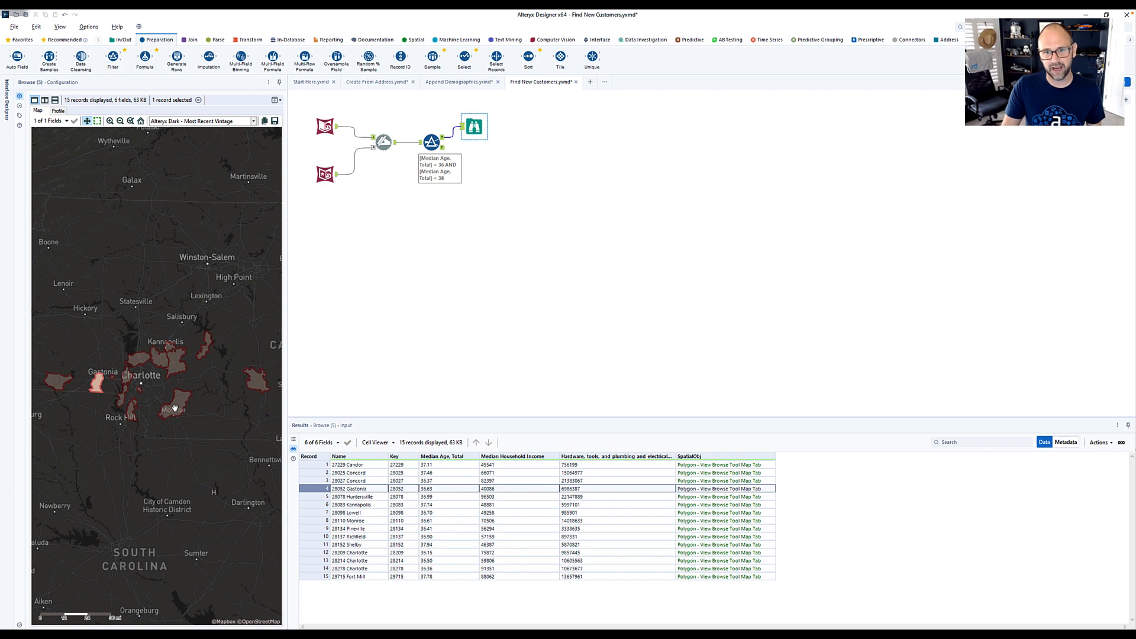
pyautogui.click(176, 408)
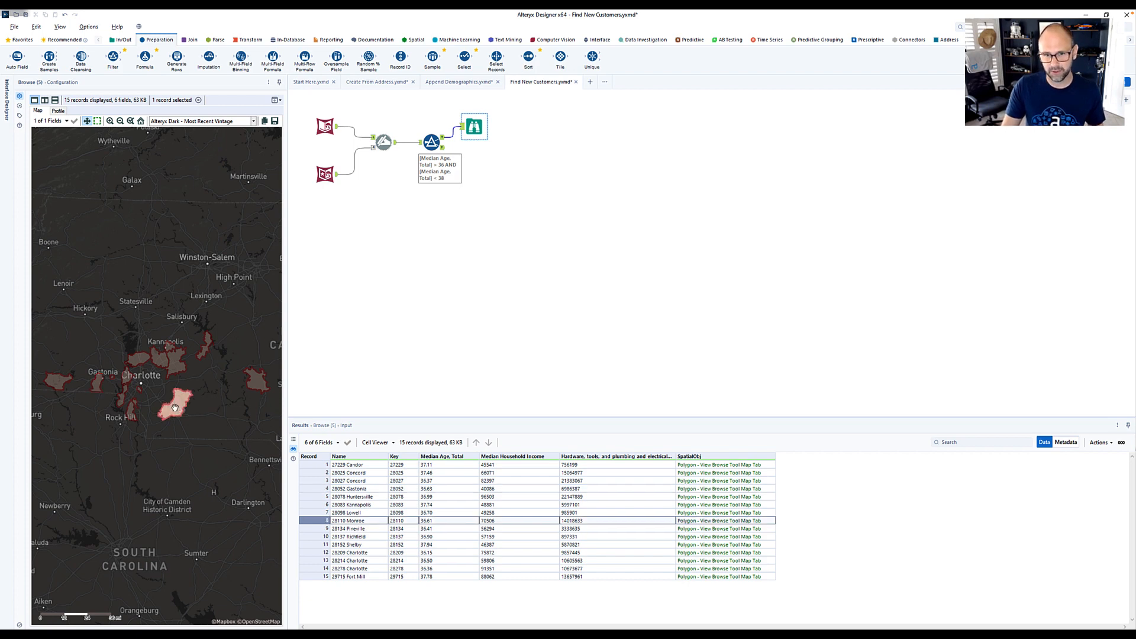